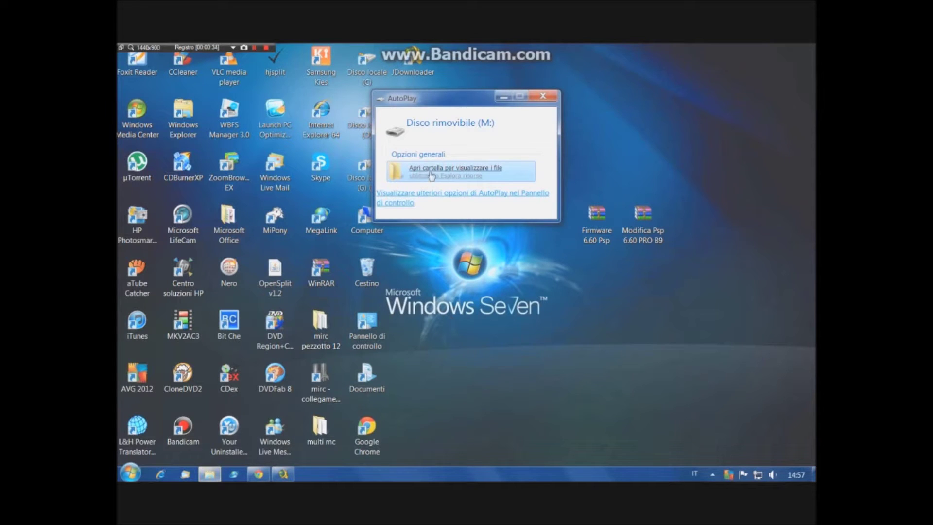
Open removable disk M: and examine the folders in its root.
left_click(451, 171)
left_click_drag(393, 217, 515, 161)
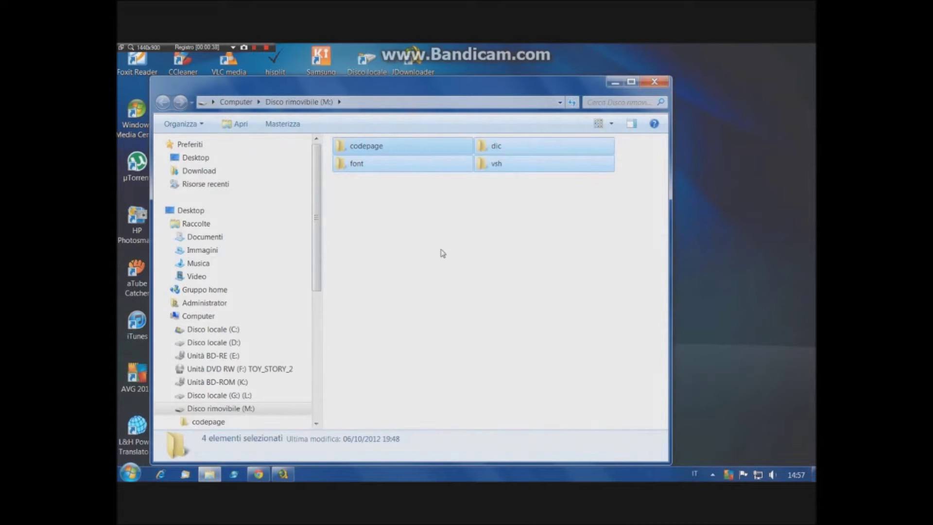
left_click(443, 226)
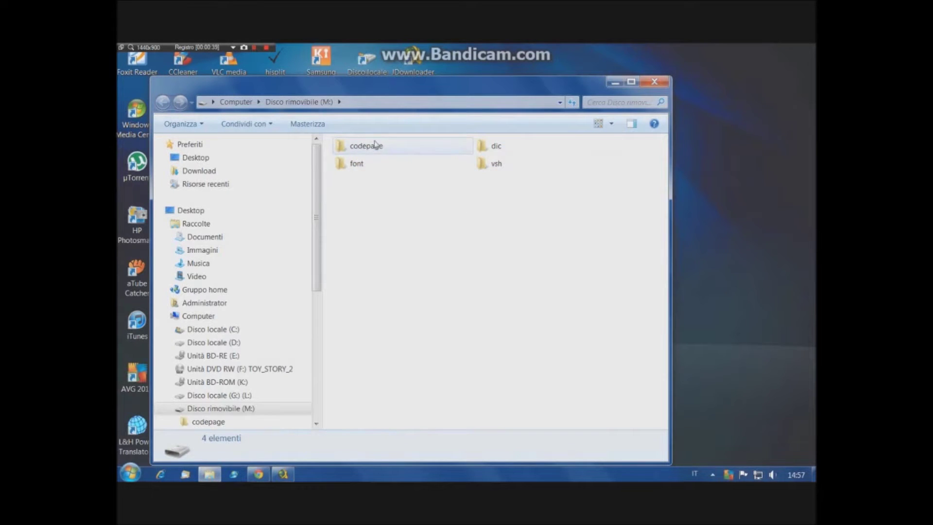
left_click_drag(334, 222, 545, 139)
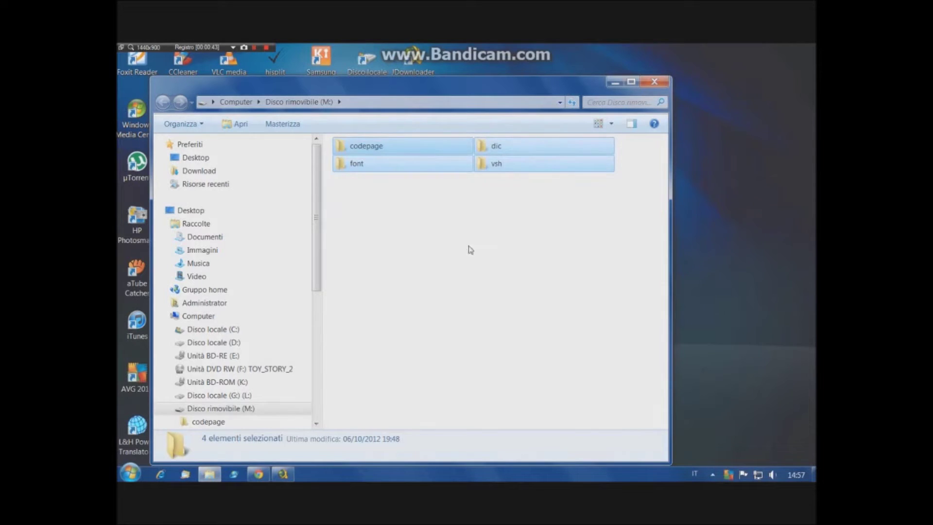
left_click(416, 283)
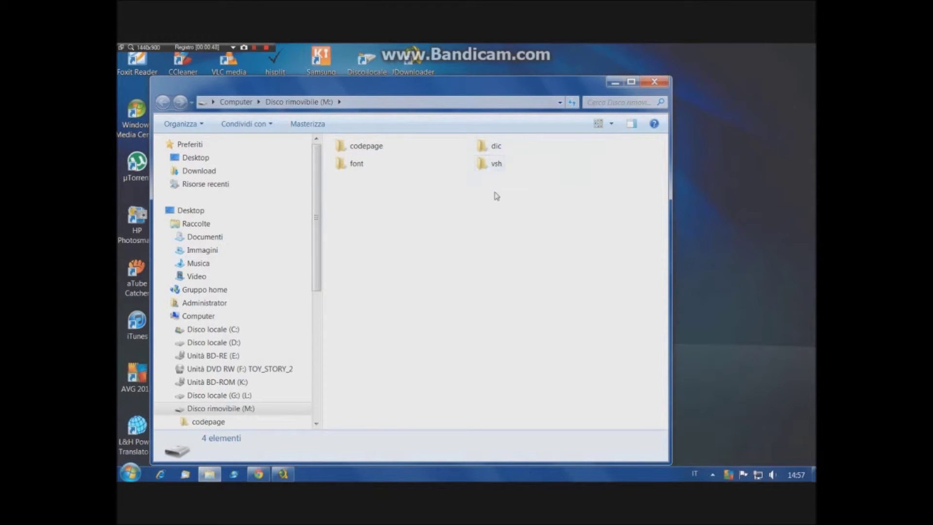
Open the version text file in the vsh\etc folder of the removable disk.
double_click(505, 167)
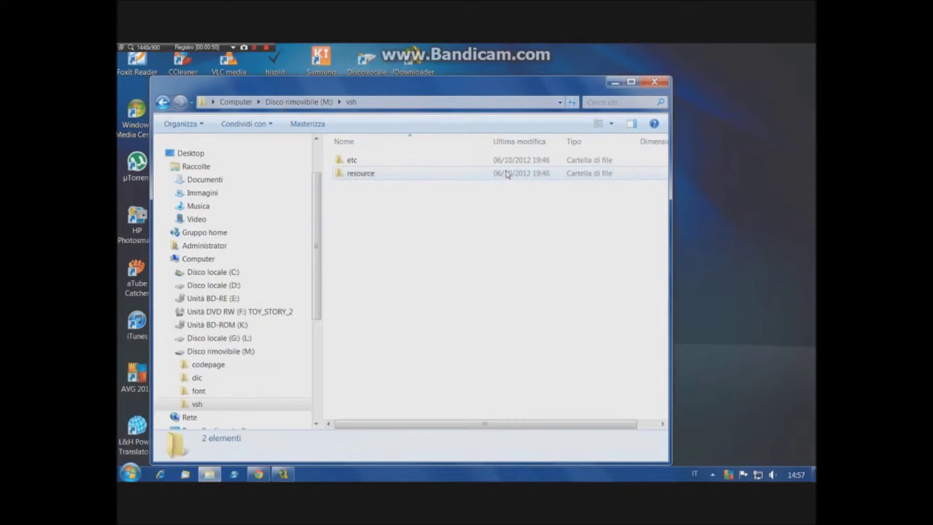
double_click(353, 161)
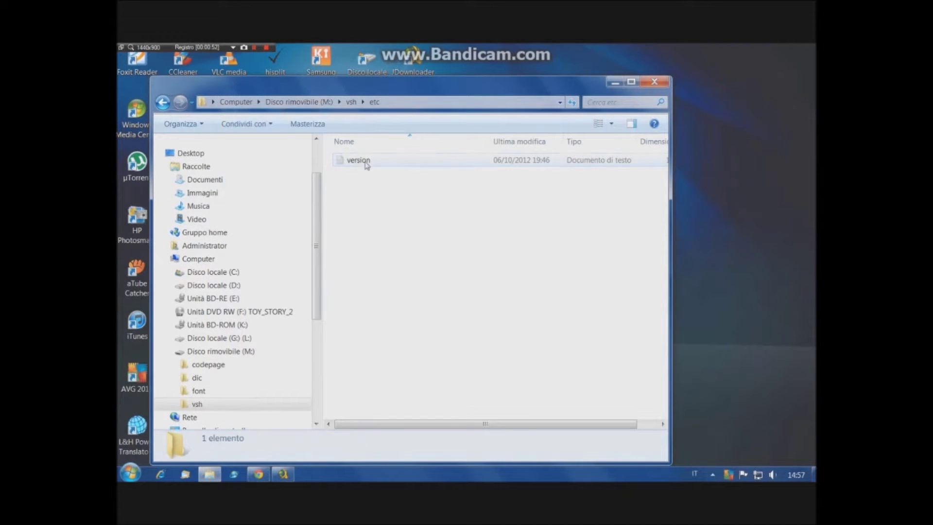
double_click(362, 167)
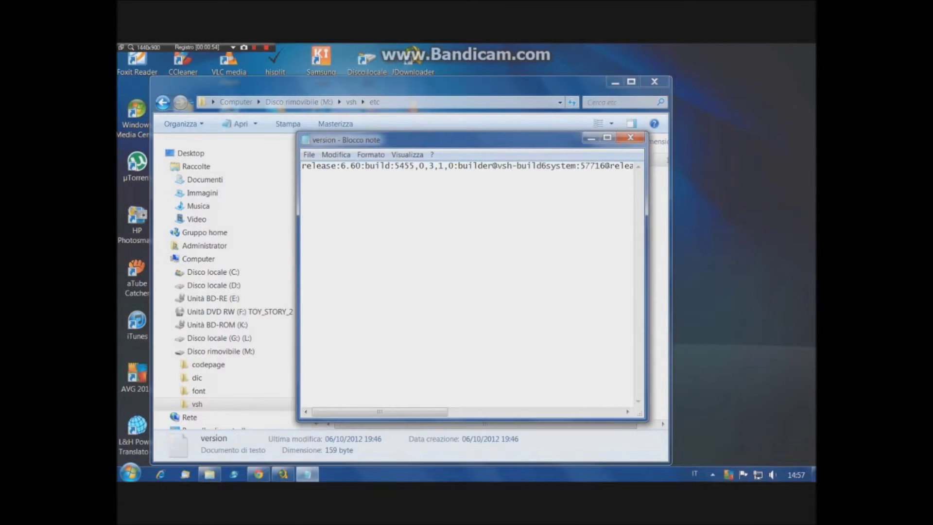
Change the release number at the start of the version file to 5.50.
left_click(301, 174)
left_click_drag(341, 165, 361, 166)
left_click(360, 165)
left_click_drag(360, 166, 302, 166)
left_click(302, 166)
left_click_drag(360, 166, 341, 166)
type("5.")
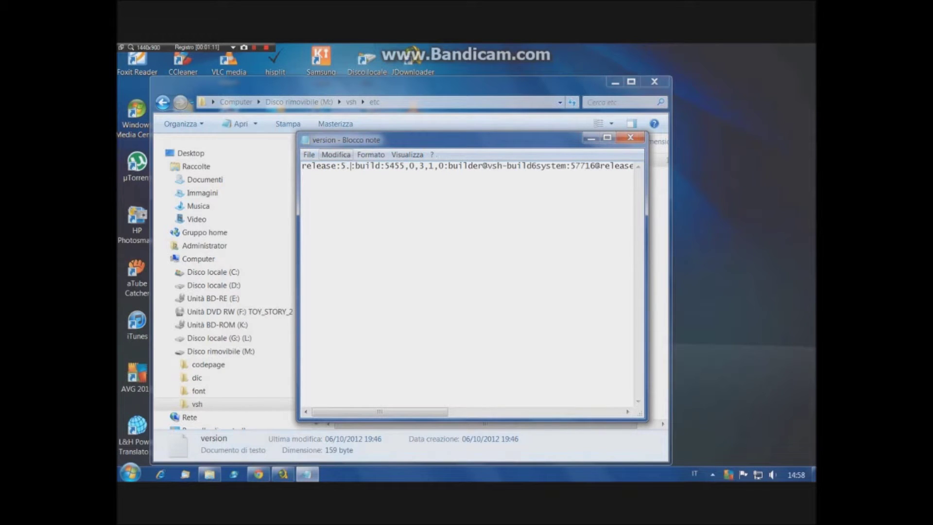
type("50")
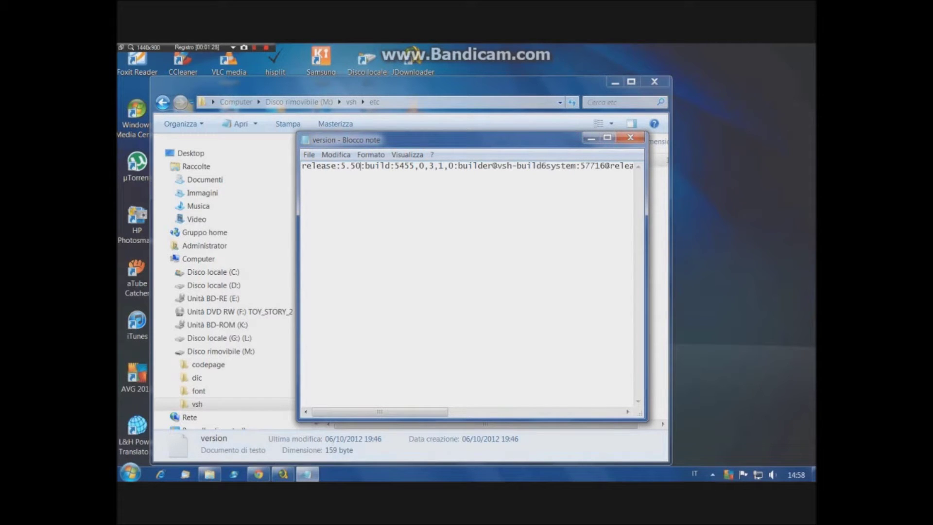
Go over the edited release number again, and close the version file without saving the changes.
left_click_drag(361, 166, 345, 166)
type(".55")
key("shift+Left")
key("shift+Left")
key("shift+Left")
key("shift+Left")
left_click(302, 173)
left_click(631, 138)
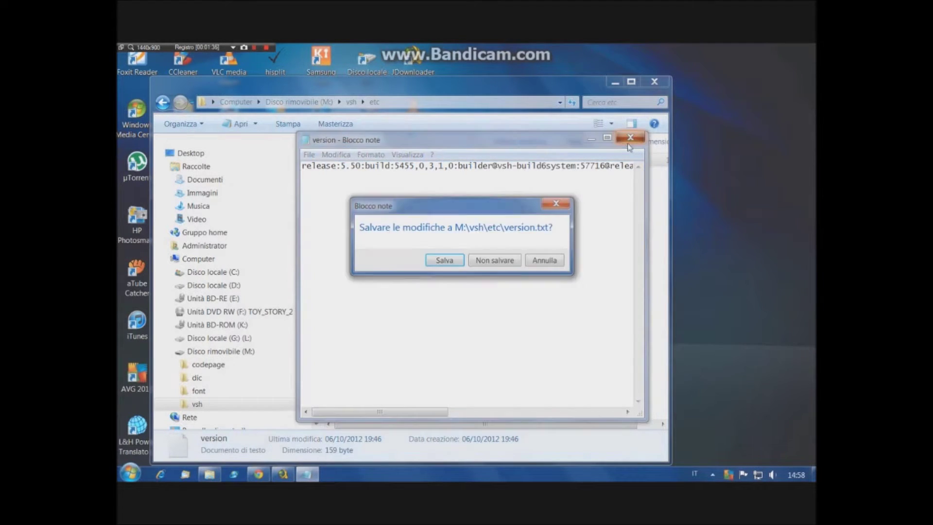
left_click(496, 261)
Reopen the version file to check its release number, and close both the file and the removable disk's window.
double_click(368, 159)
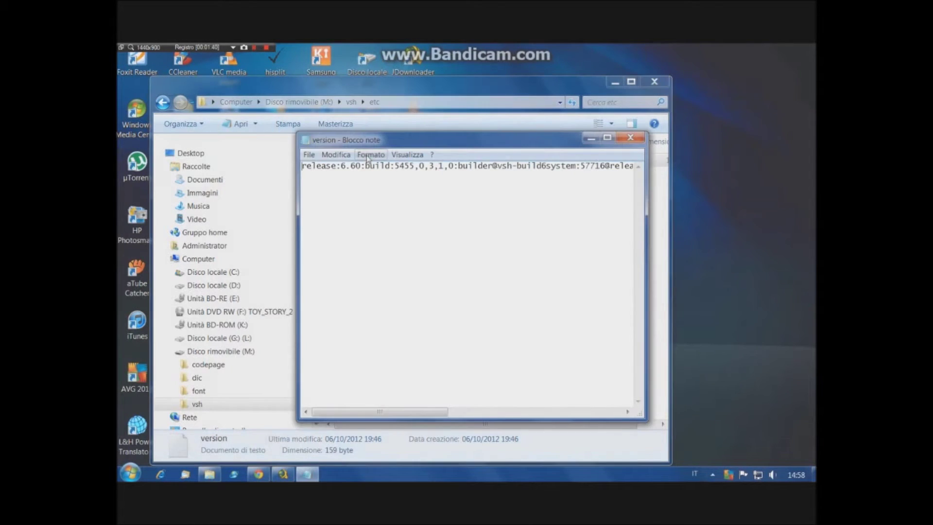
left_click(631, 137)
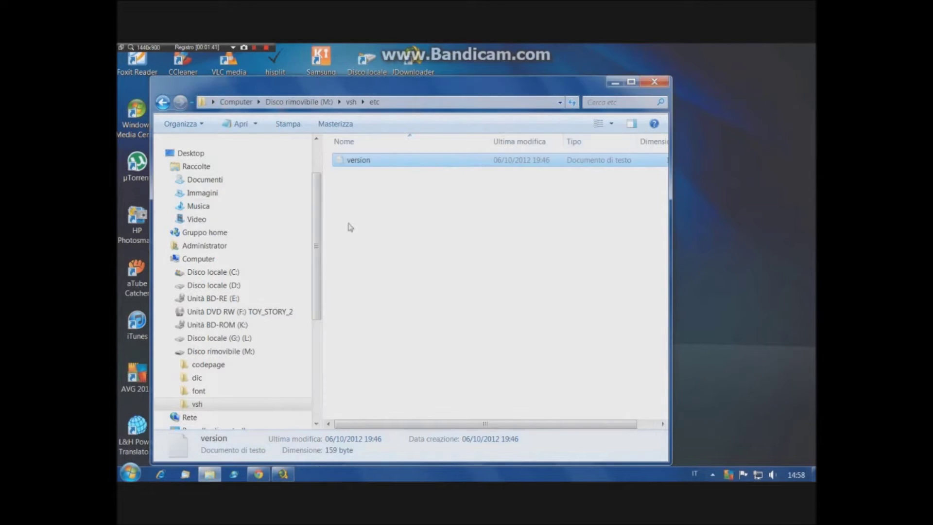
left_click(162, 102)
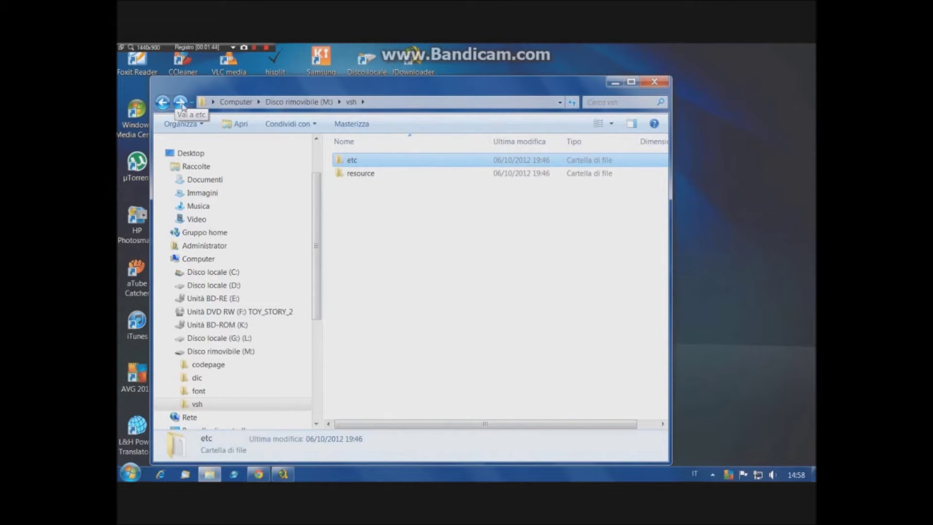
left_click(181, 103)
left_click(165, 104)
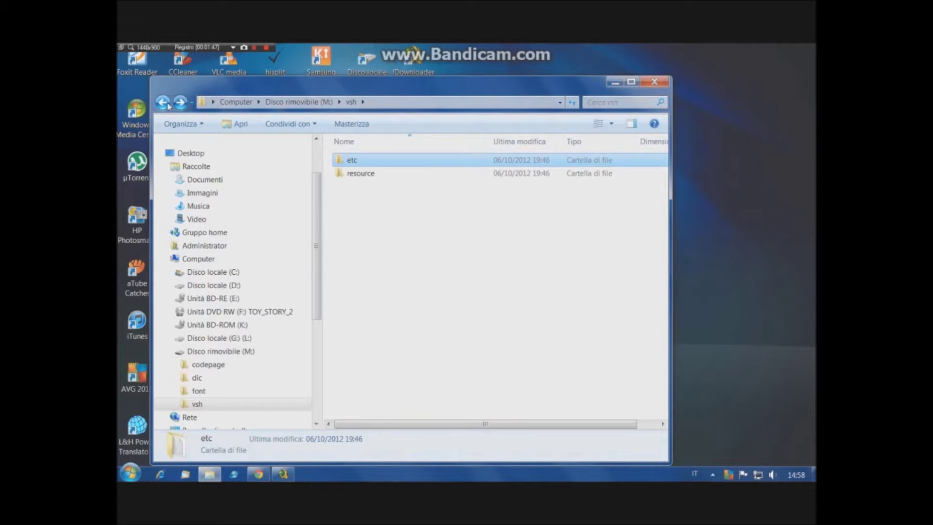
left_click(654, 82)
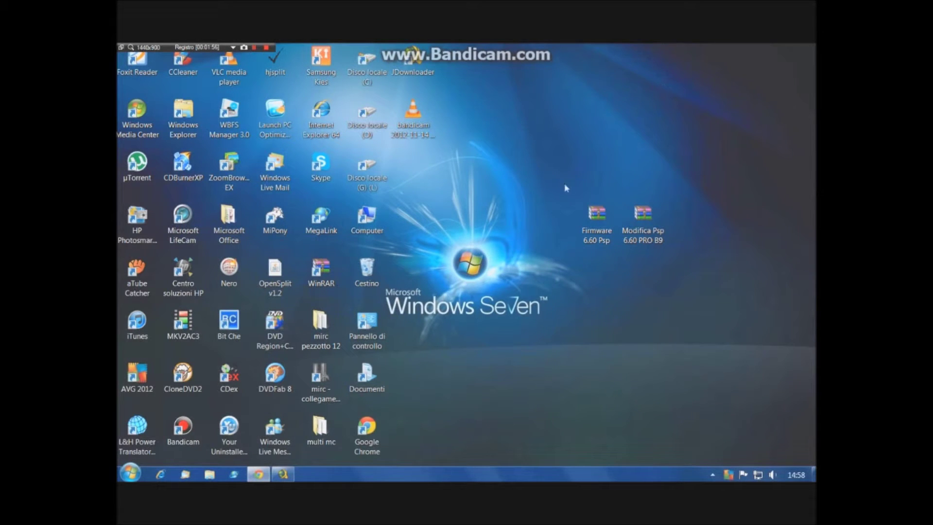
left_click_drag(677, 242, 506, 228)
left_click(504, 231)
left_click(602, 237)
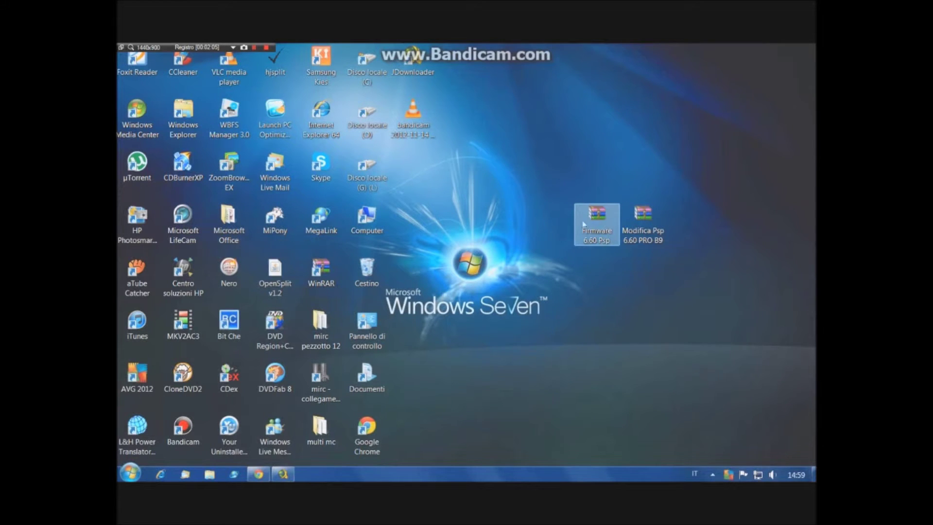
left_click(599, 314)
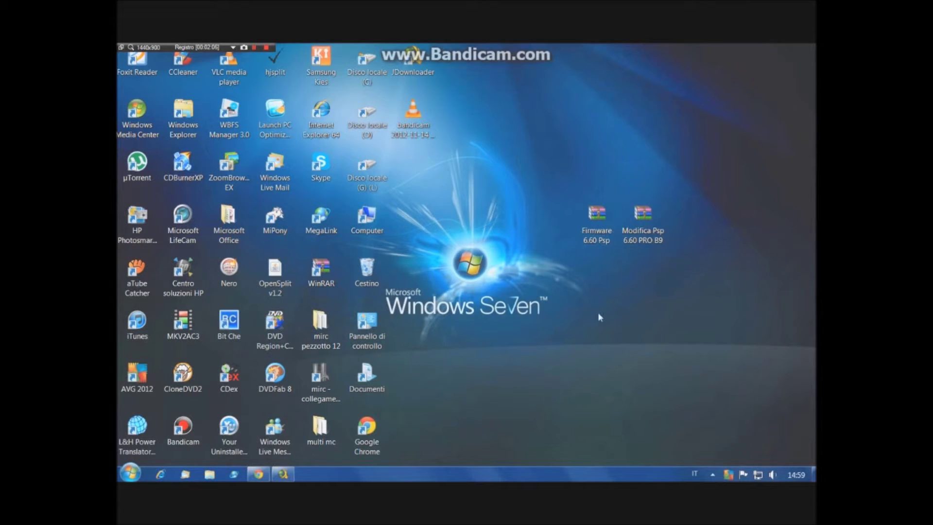
Create a new folder on the desktop and name it UPTADATE.
right_click(696, 306)
mouse_move(694, 403)
left_click(522, 222)
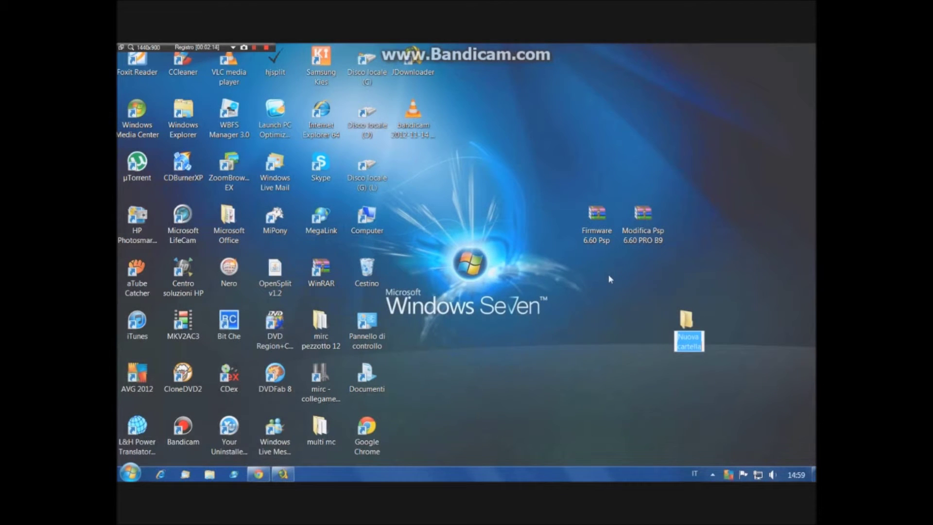
type("UPTAD")
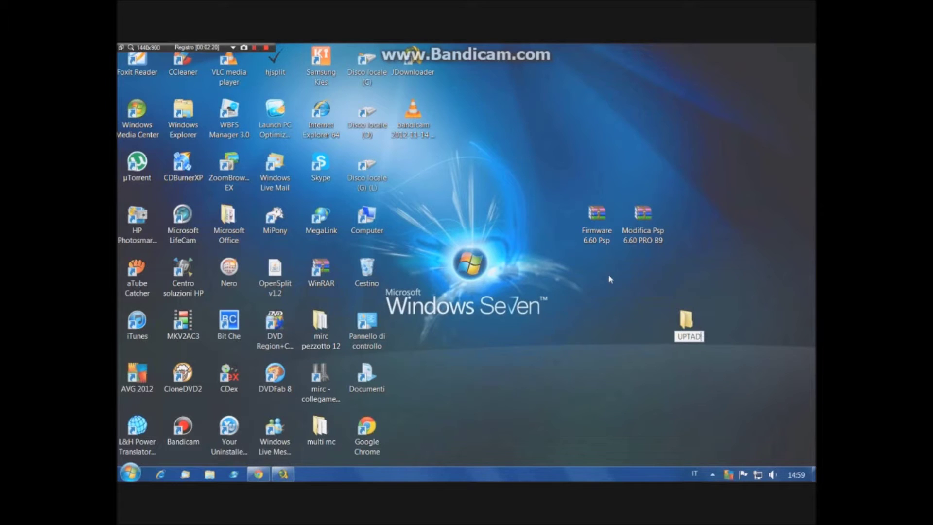
type("EATE")
key("Return")
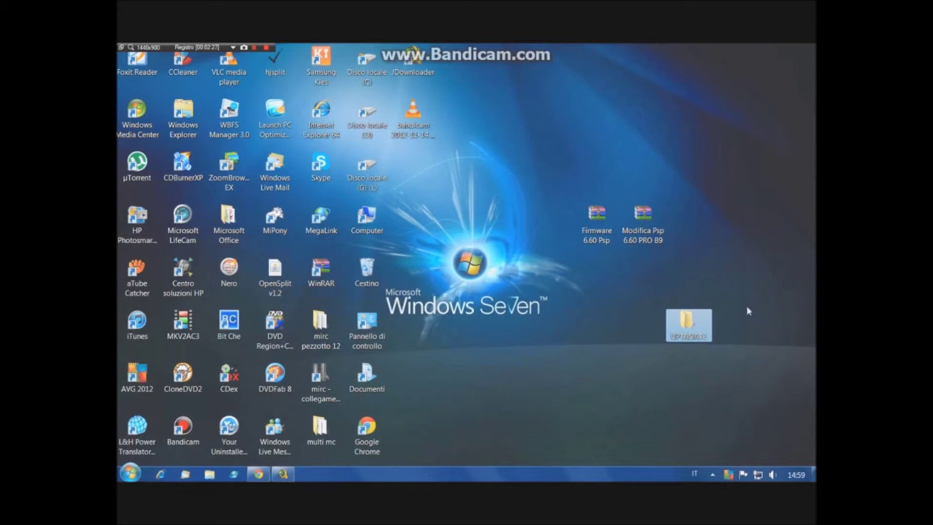
left_click(597, 223)
left_click(489, 242)
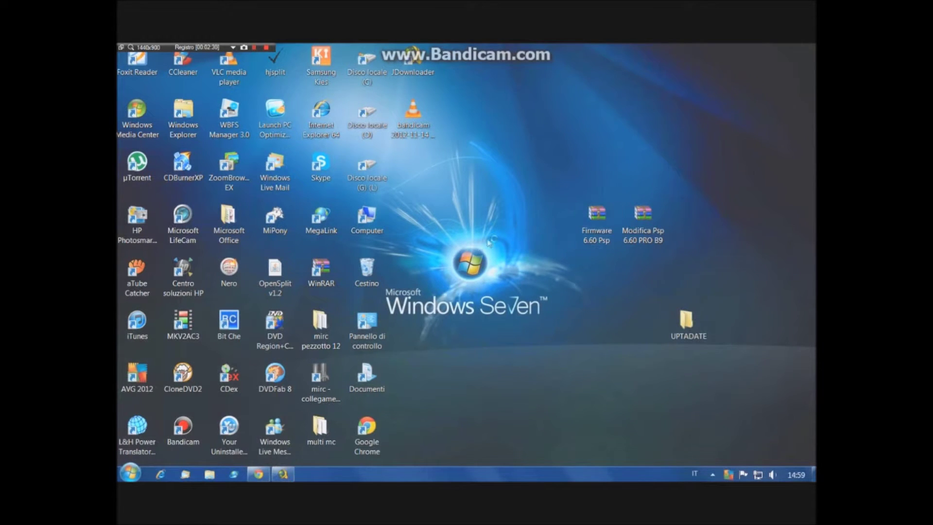
left_click(166, 156)
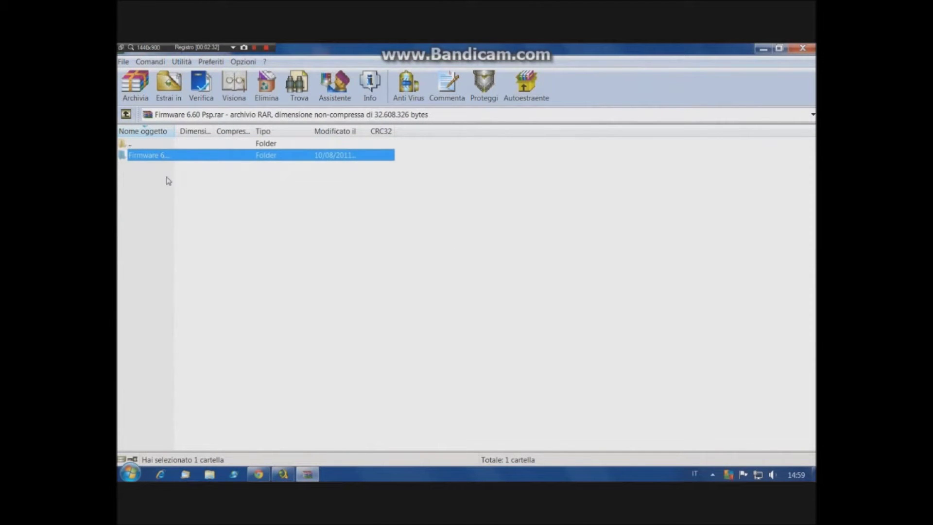
left_click(802, 48)
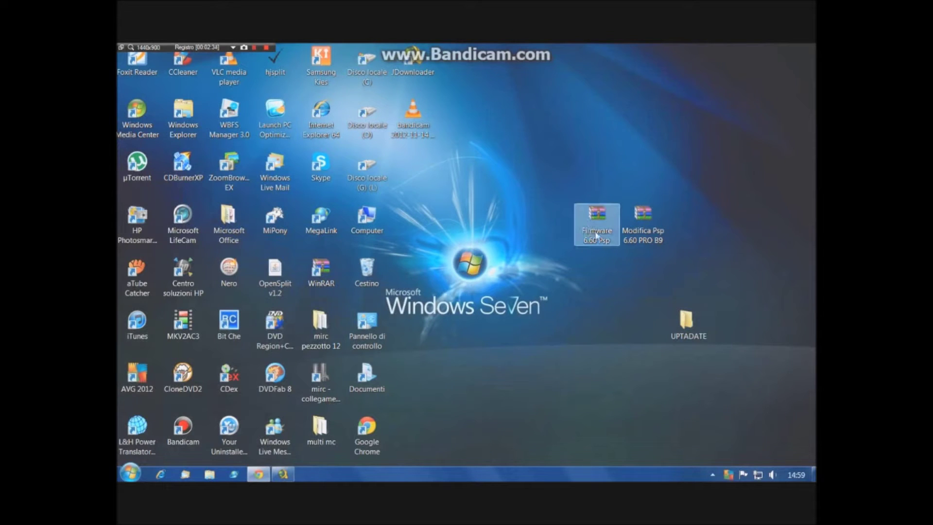
left_click(636, 239)
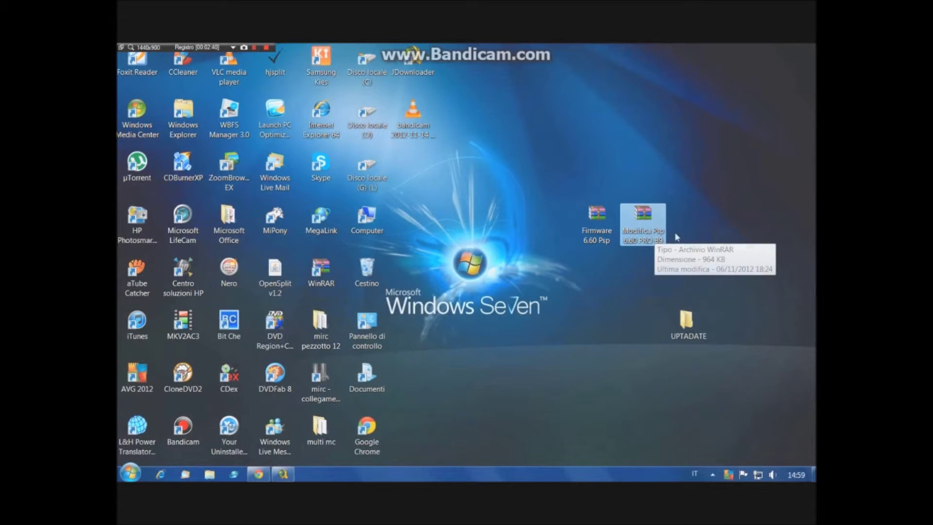
left_click(600, 241)
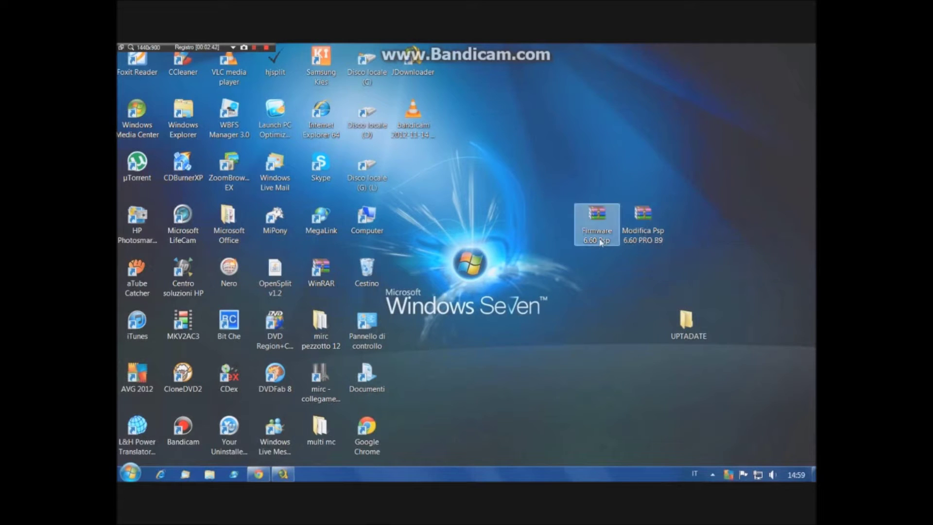
Extract EBOOT.PBP from the Firmware 6.60 Psp archive into the UPTADATE folder, check the folder's contents, and close the archive.
double_click(601, 241)
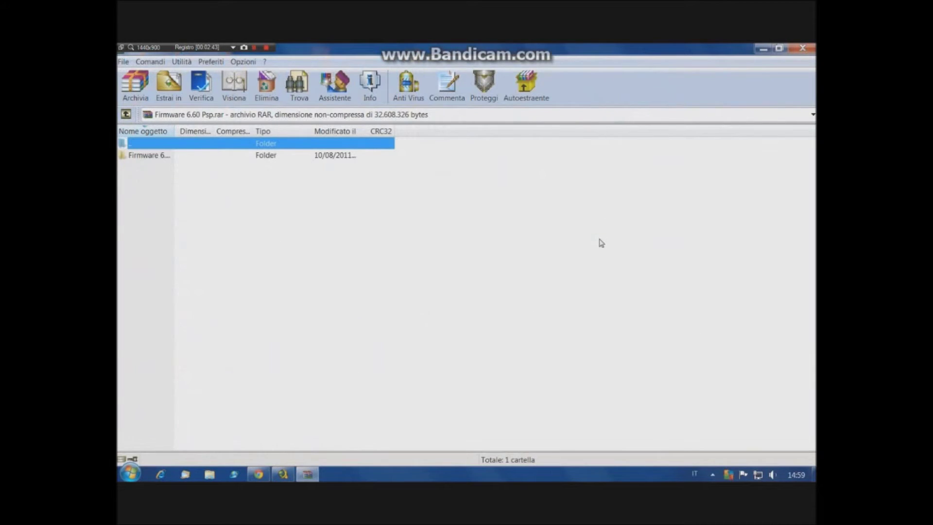
double_click(146, 156)
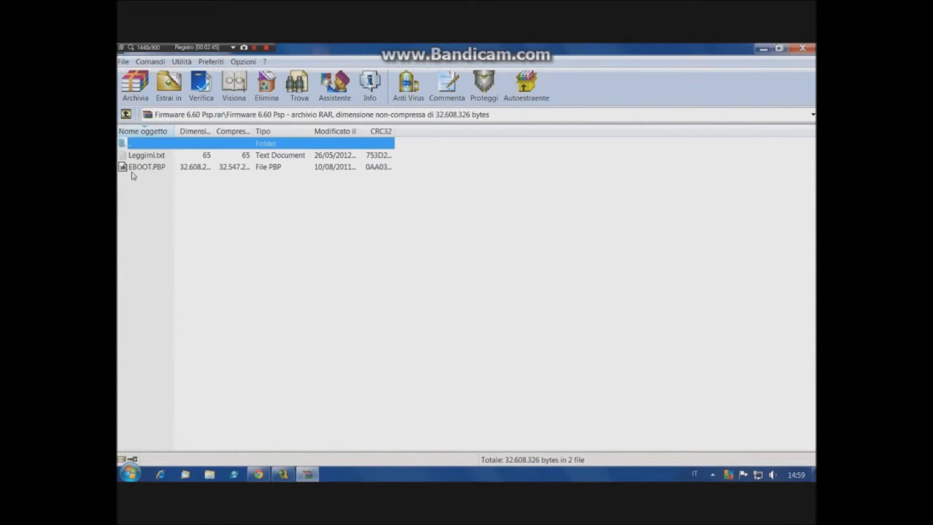
left_click(150, 168)
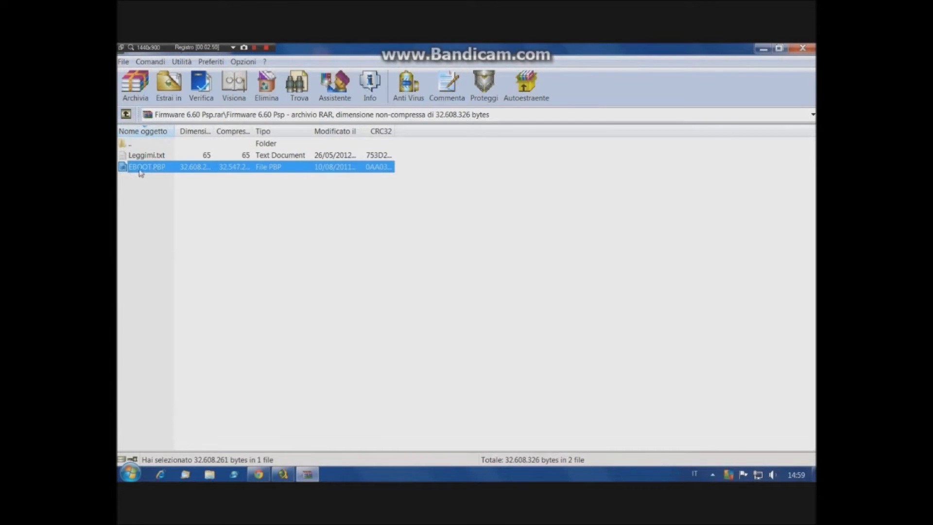
left_click(813, 474)
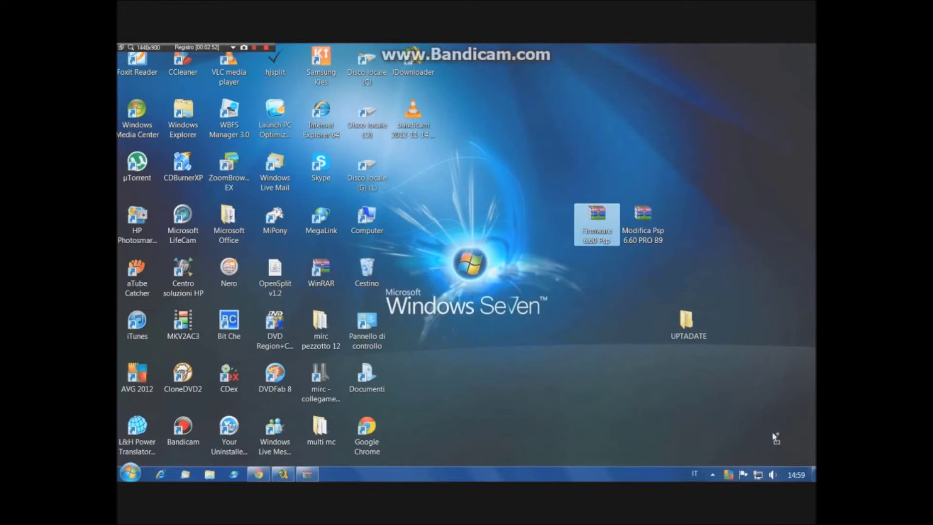
double_click(685, 324)
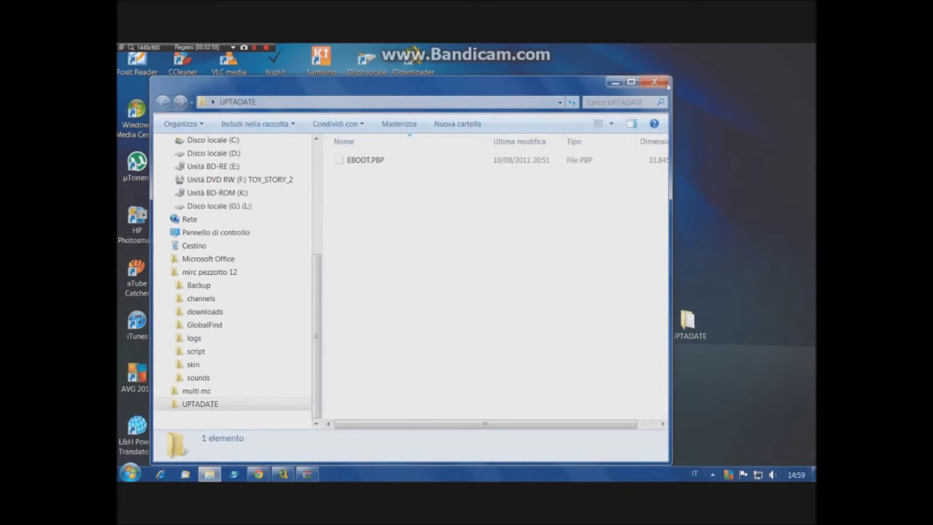
key("alt+F4")
left_click(307, 473)
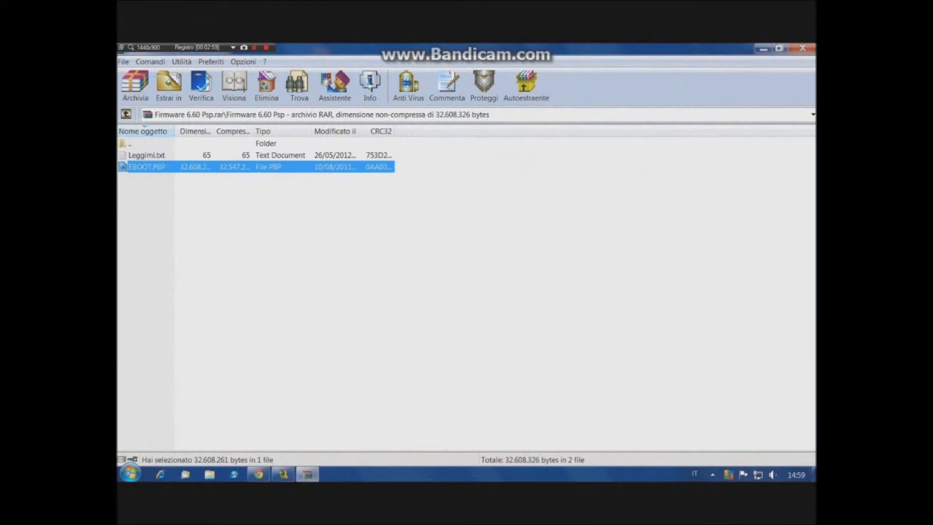
left_click(805, 47)
Reposition the two archive icons on the desktop, and open the inner folder of the Modifica Psp 6.60 PRO B9 archive, minimising its window.
left_click_drag(596, 216, 596, 67)
left_click_drag(661, 229, 570, 228)
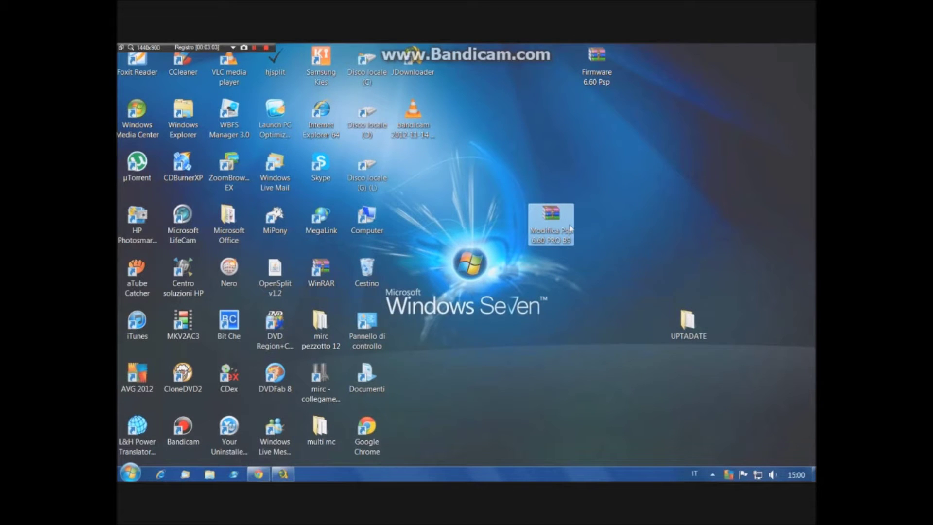
double_click(551, 232)
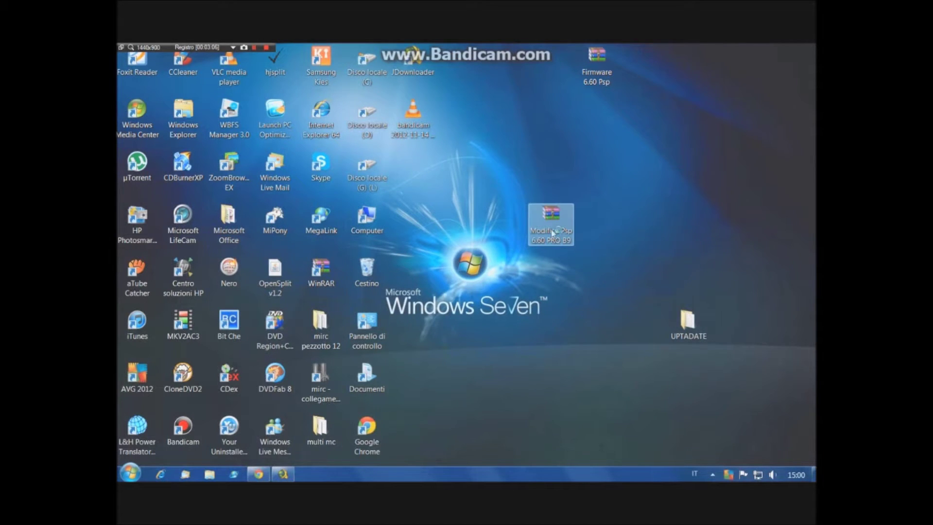
left_click(163, 156)
double_click(163, 156)
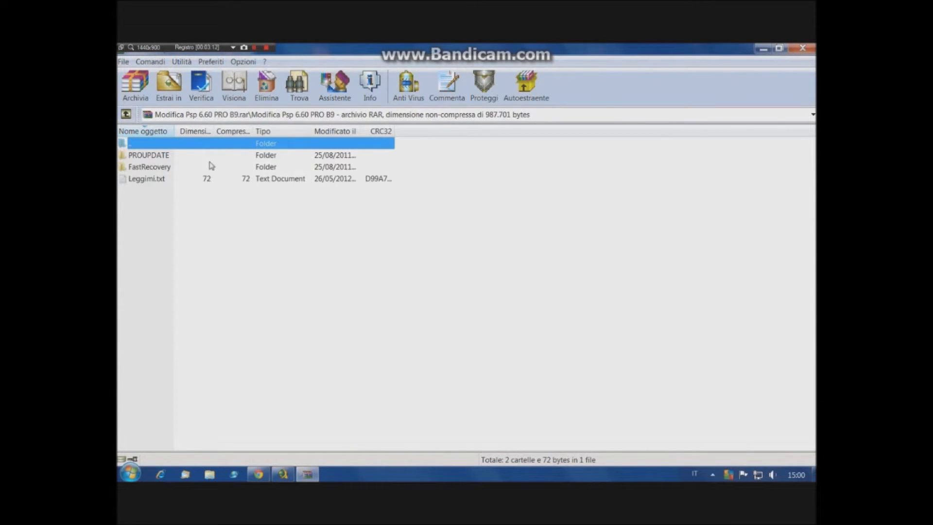
left_click(763, 49)
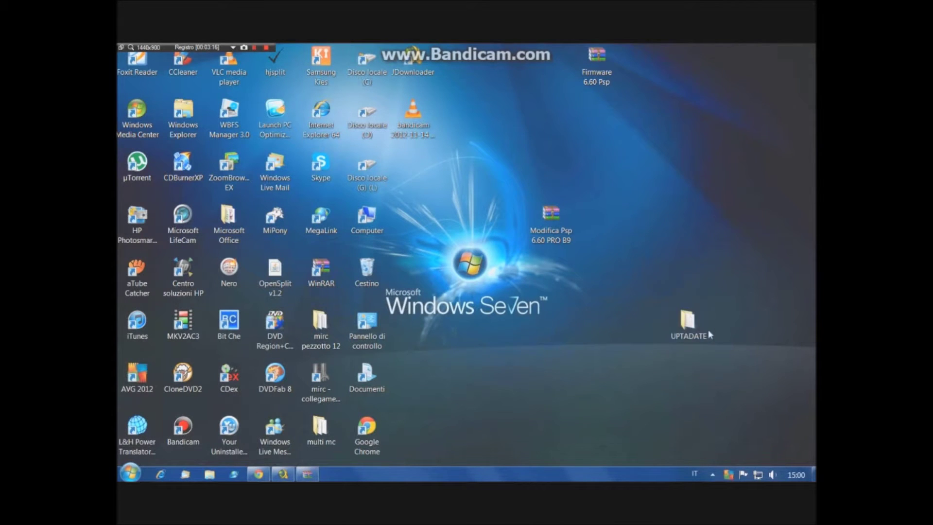
right_click(700, 334)
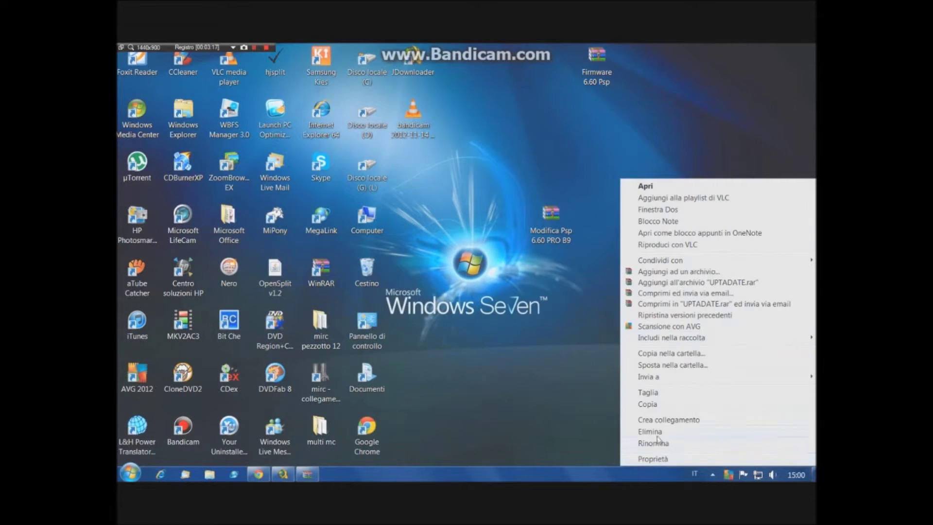
left_click(649, 430)
left_click(560, 297)
Rename the UPTADATE folder on the desktop as UPDATE.
right_click(687, 326)
left_click(652, 442)
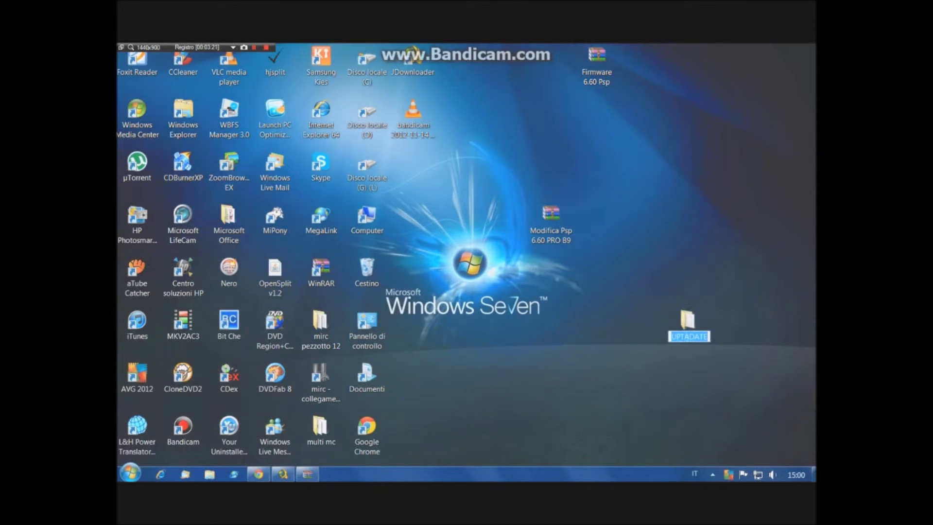
left_click(688, 336)
double_click(688, 336)
left_click(688, 336)
key("BackSpace")
key("BackSpace")
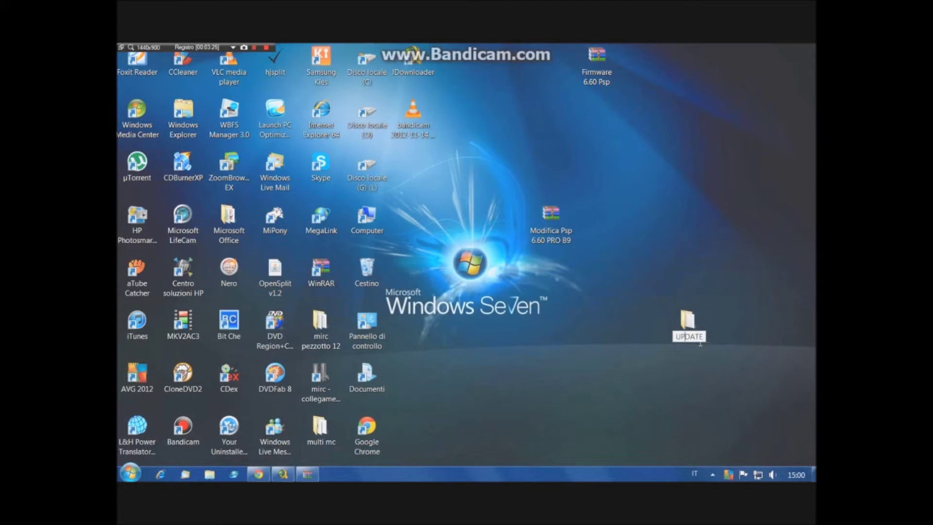
key("Return")
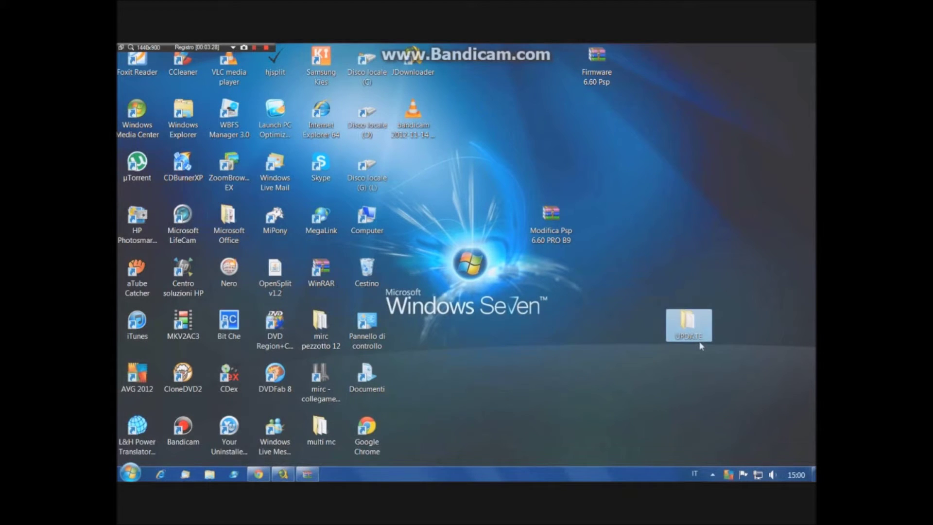
Open the UPDATE folder to check its contents, and close its window.
mouse_move(746, 344)
left_mouse_down()
mouse_move(556, 307)
mouse_move(756, 342)
left_mouse_up()
double_click(691, 326)
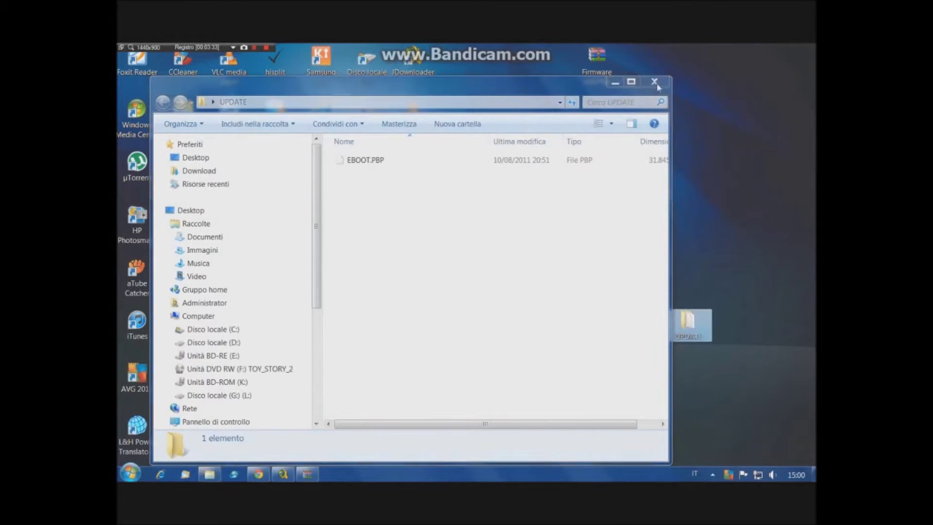
left_click(654, 82)
Extract the PROUPDATE and FastRecovery folders from the Modifica Psp 6.60 PRO B9 archive onto the desktop.
double_click(551, 224)
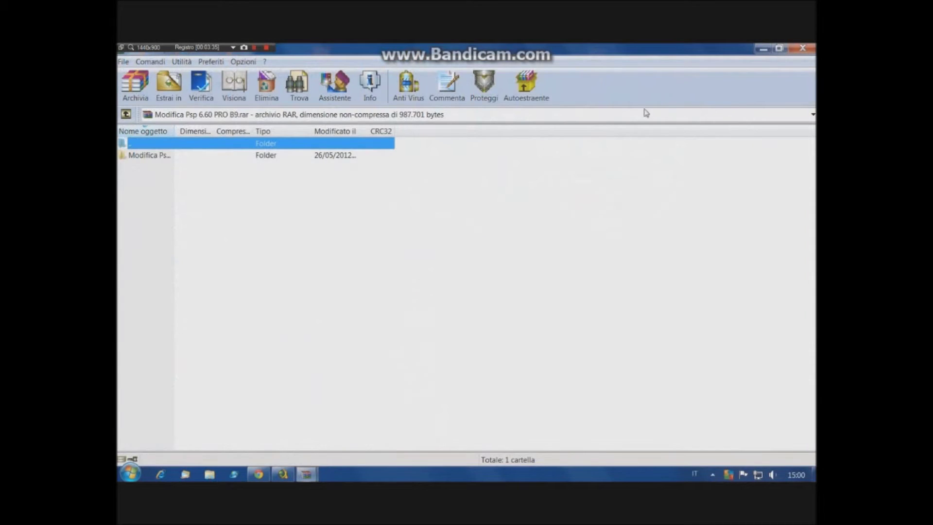
left_click(802, 48)
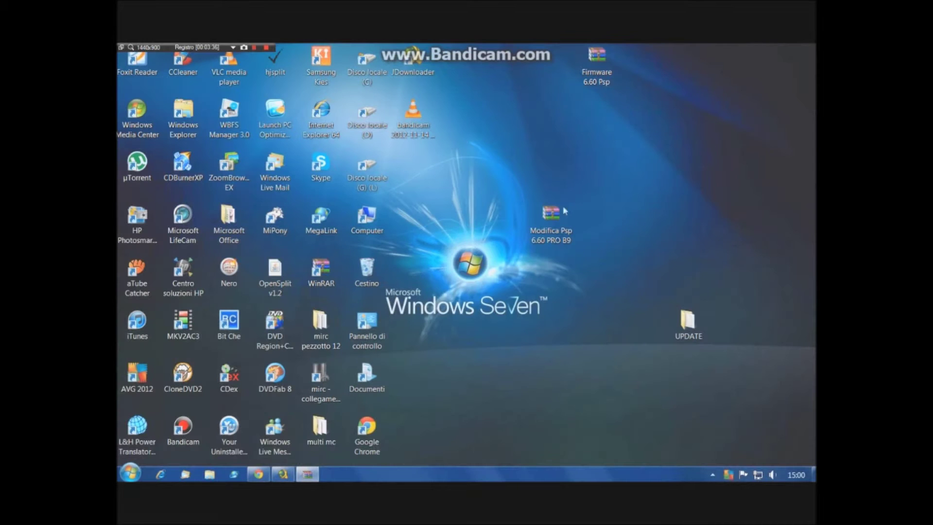
double_click(546, 229)
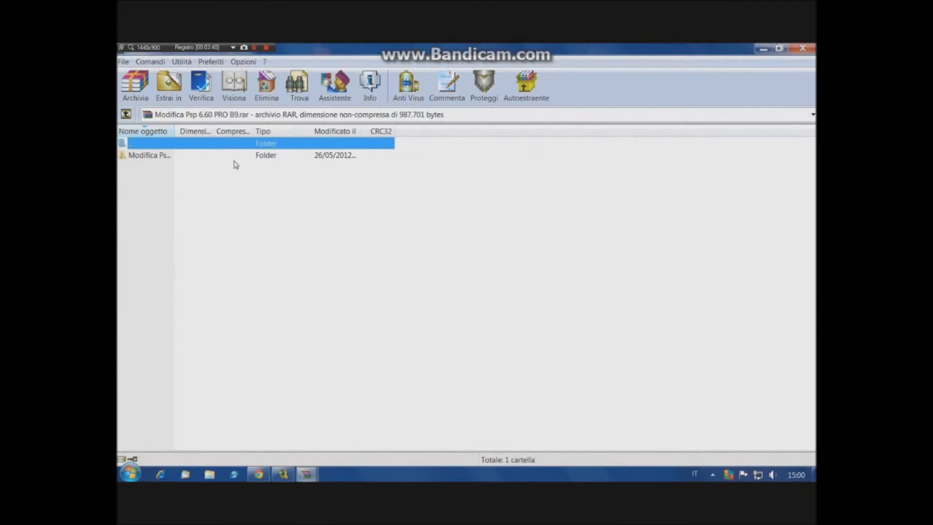
left_click(210, 155)
left_click(210, 155)
left_click(130, 155)
double_click(130, 154)
left_click(136, 170)
left_click(140, 155)
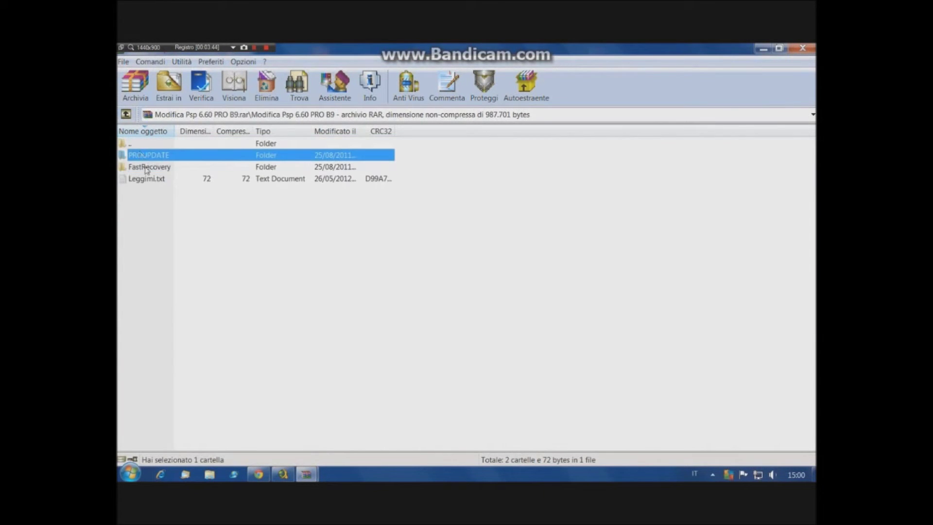
left_click(144, 170, "shift")
left_click_drag(813, 474, 676, 301)
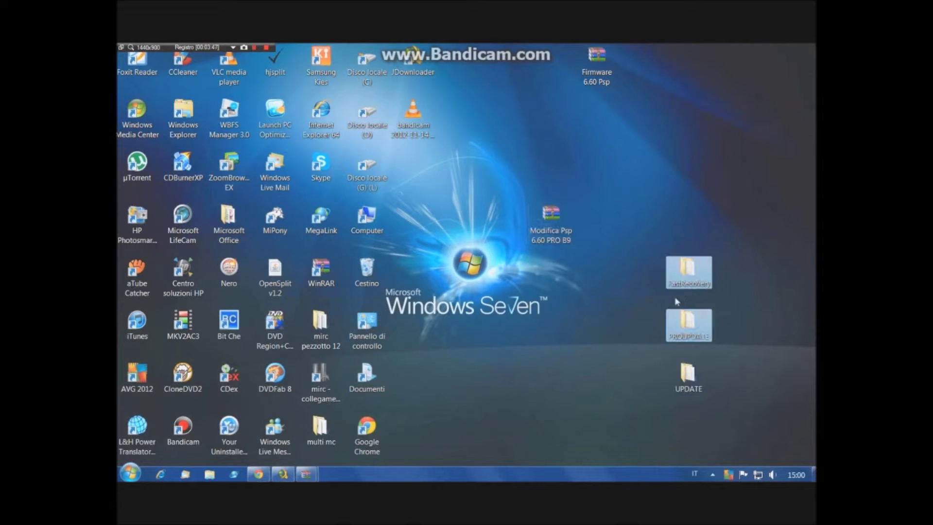
Place the Modifica Psp 6.60 PRO B9 archive beside the Firmware 6.60 Psp archive and send both to the Recycle Bin.
left_click(796, 316)
left_click_drag(551, 214, 551, 58)
left_click_drag(515, 90, 615, 67)
right_click(603, 65)
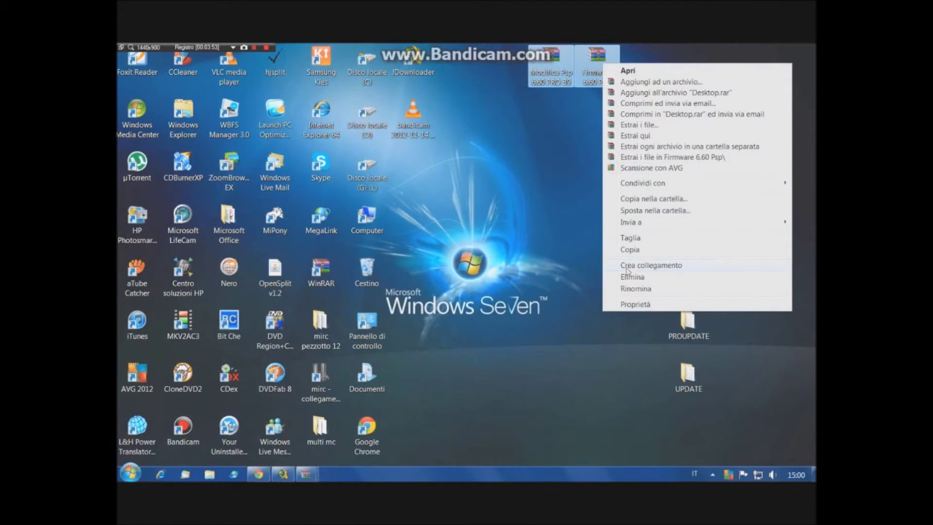
left_click(633, 277)
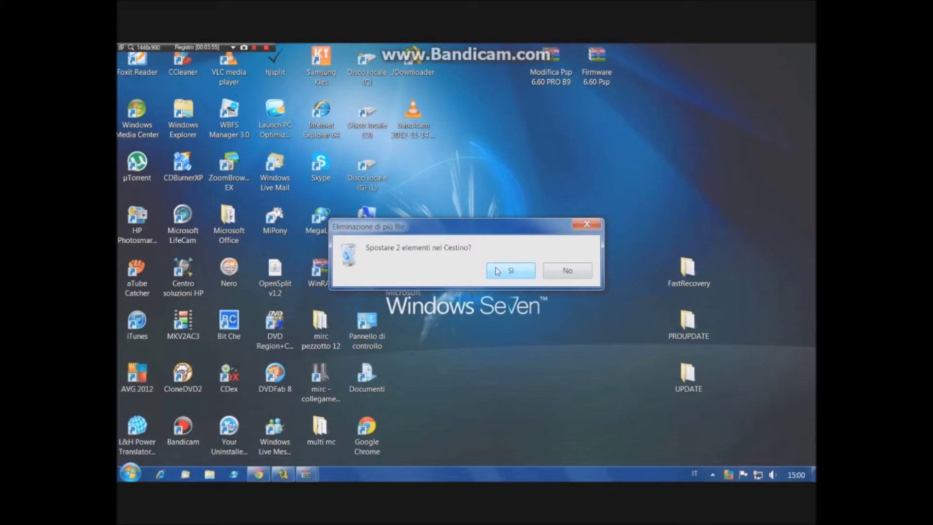
left_click(497, 270)
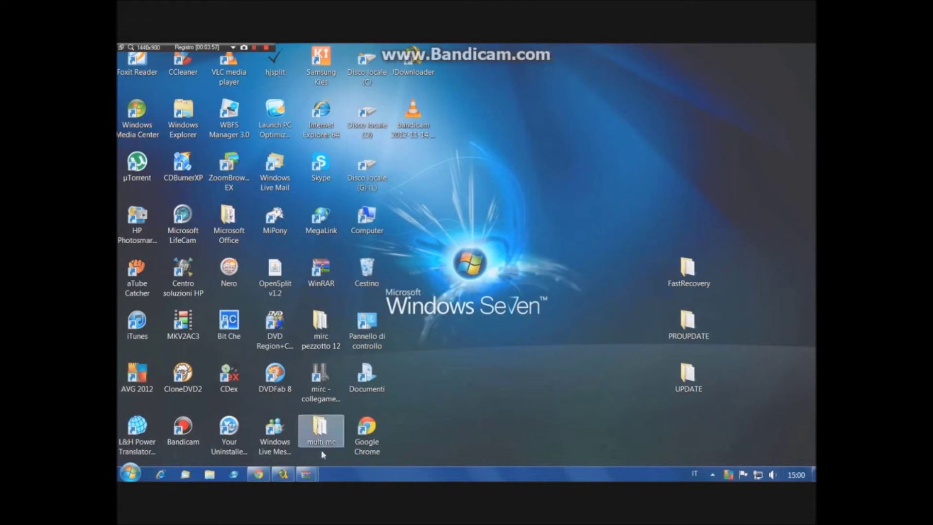
Close both open windows of the Modifica Psp 6.60 PRO B9 archive.
mouse_move(305, 476)
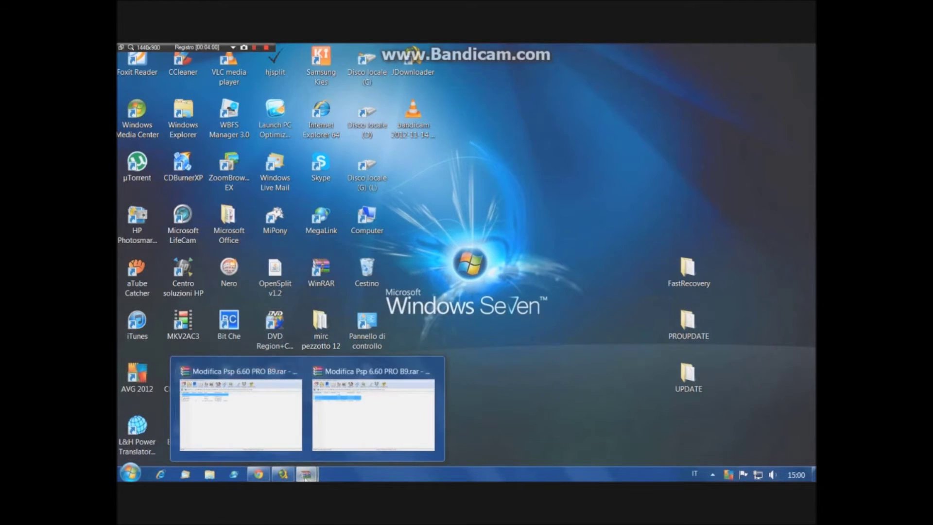
right_click(305, 476)
left_click(281, 445)
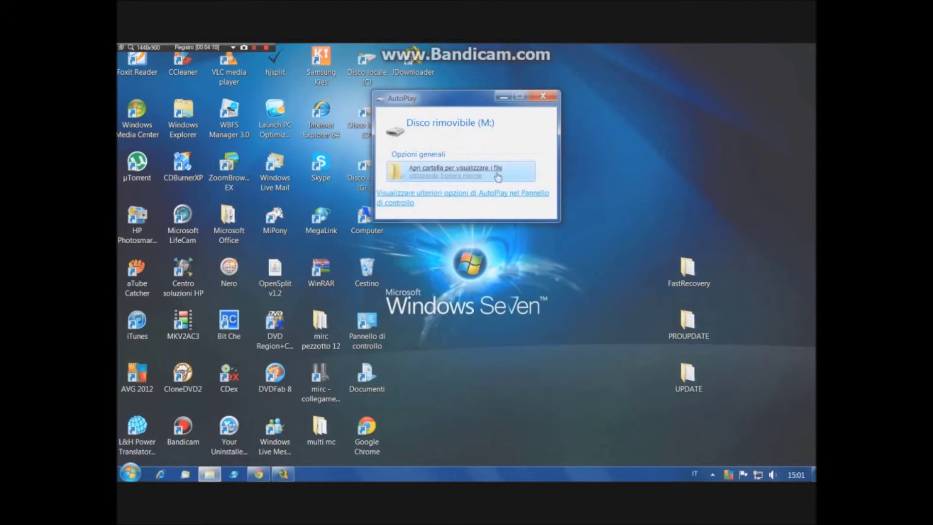
Open the connected removable disk (M:) to check which folders it holds, and close its window.
left_click(498, 178)
left_click_drag(521, 199, 342, 144)
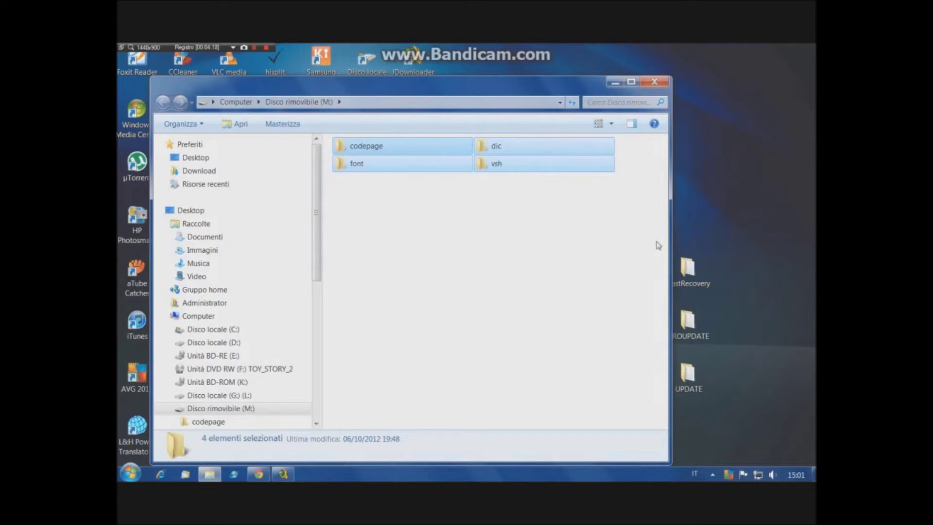
left_click(627, 236)
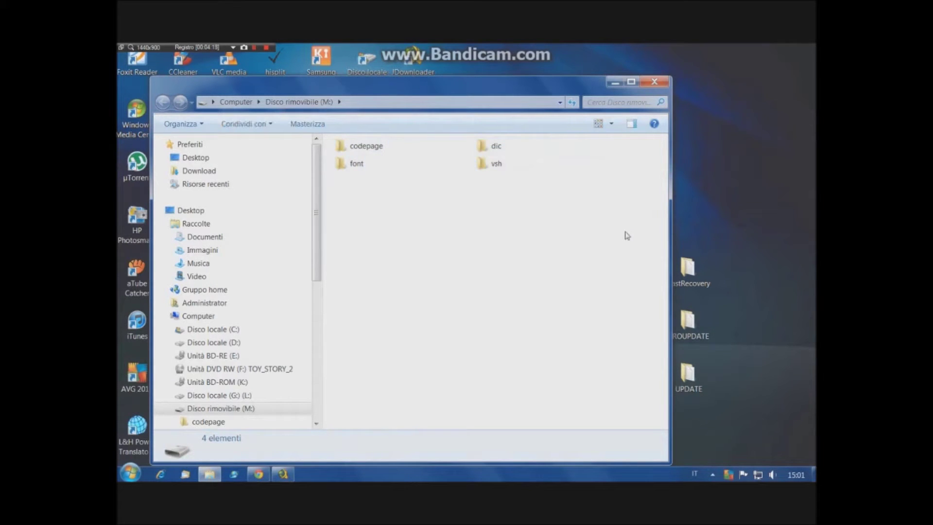
left_click(664, 83)
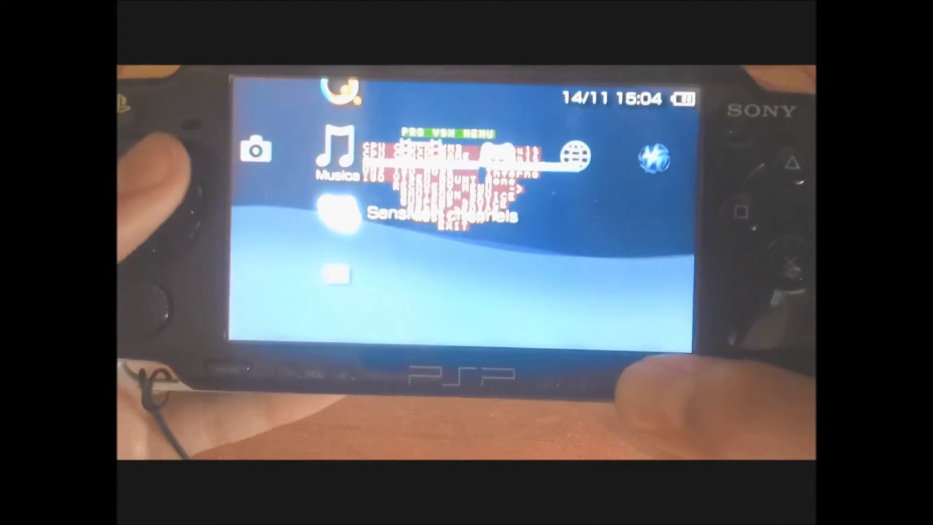
key("Escape")
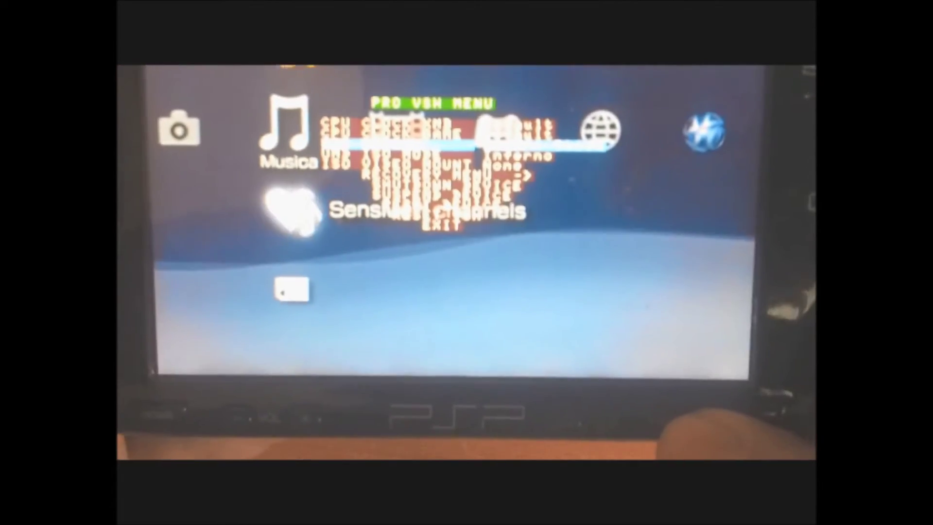
key("Escape")
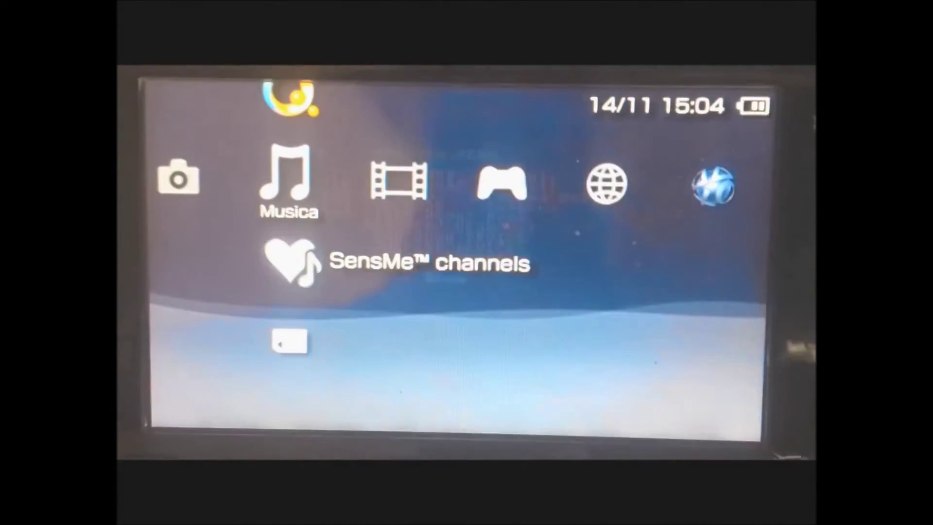
key("Down")
key("Right")
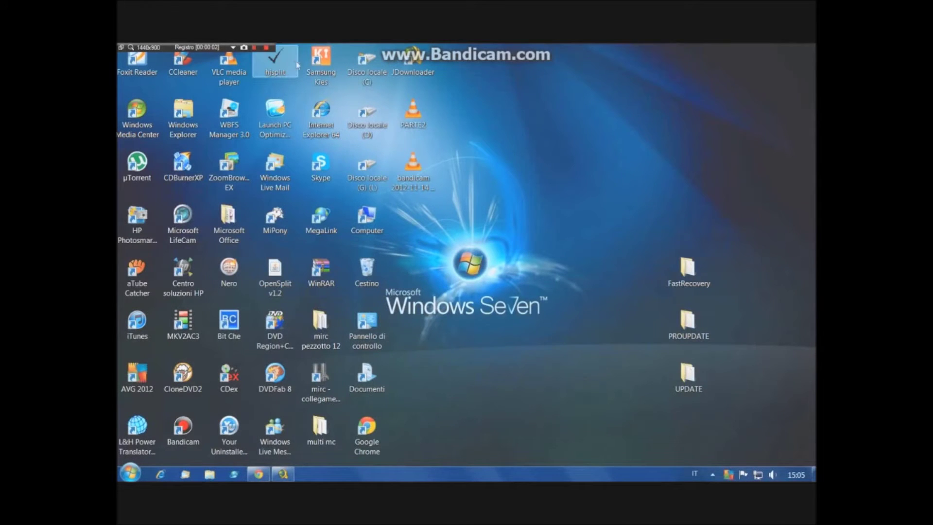
left_click_drag(540, 46, 117, 198)
left_click_drag(117, 265, 122, 454)
left_click(535, 297)
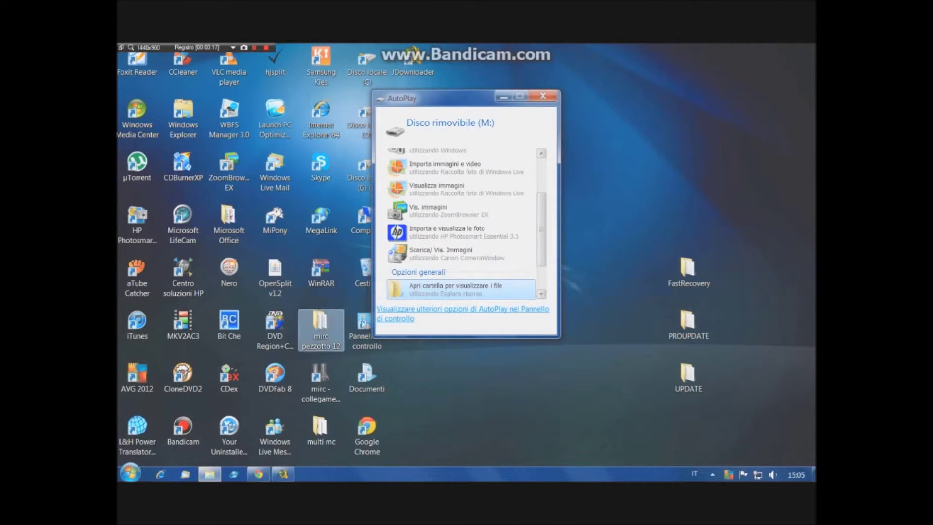
Open the removable disk (M:), view its ISO folder, return to the disk's root, and reposition the window so the desktop folders are uncovered.
left_click(418, 290)
left_click_drag(365, 348, 476, 266)
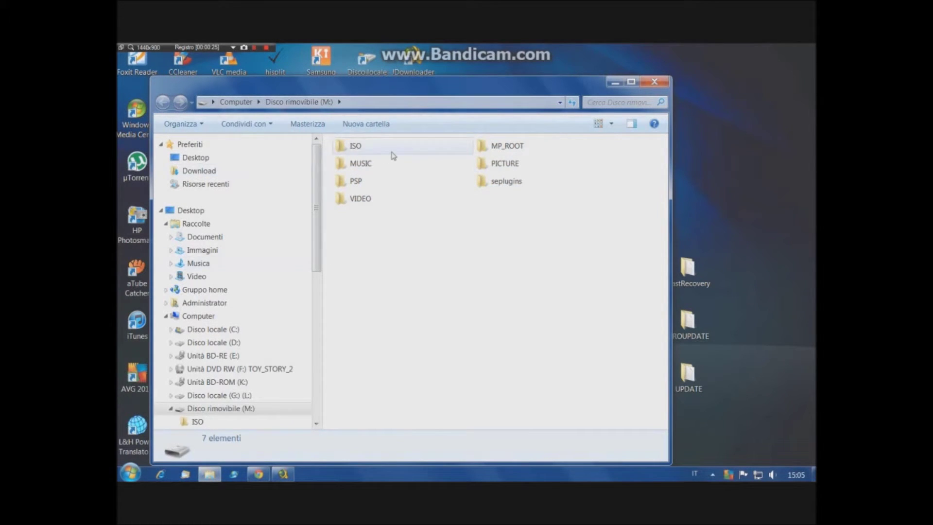
double_click(355, 146)
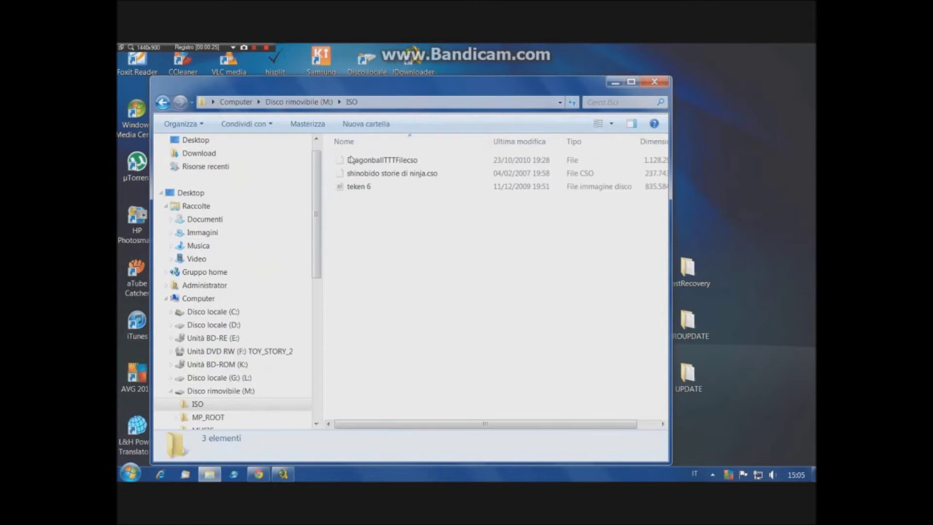
left_click(162, 100)
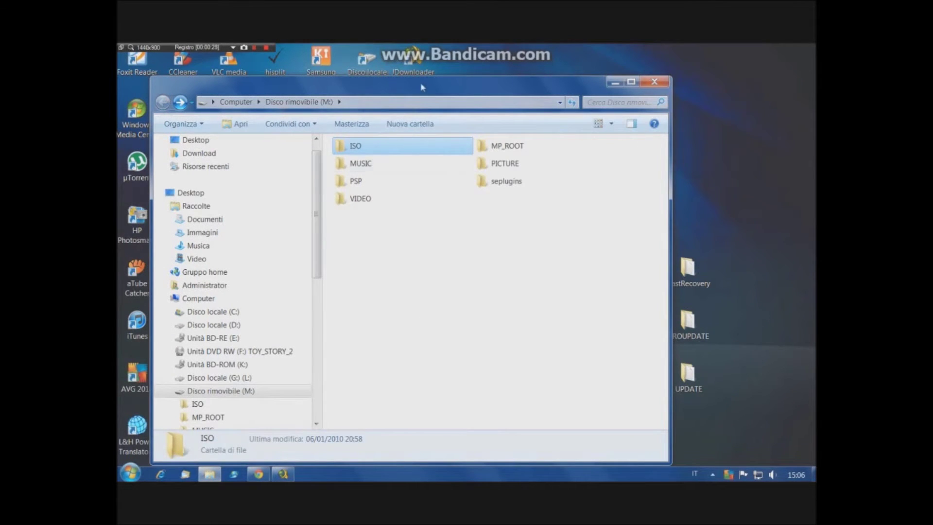
left_click_drag(425, 85, 407, 64)
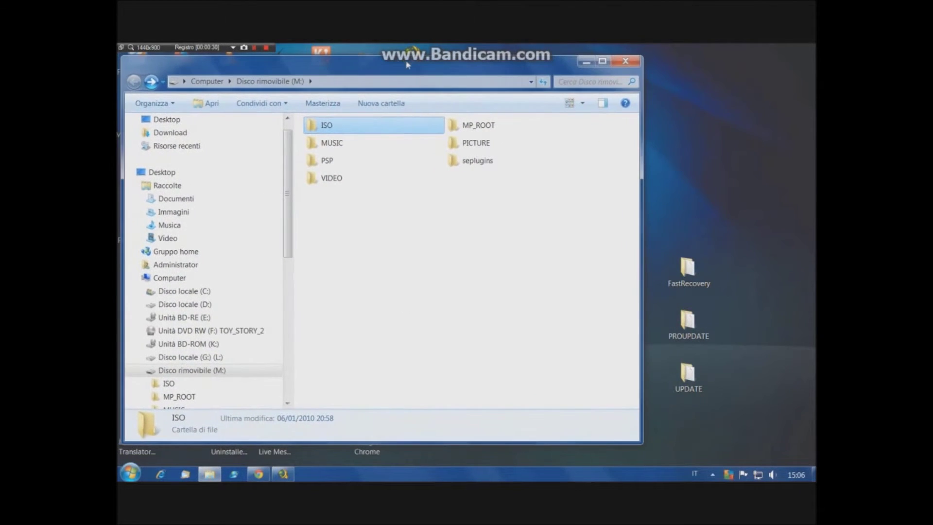
Open the GAME folder inside the disk's PSP folder and look over its FastRecovery and PROUPDATE folders.
double_click(348, 164)
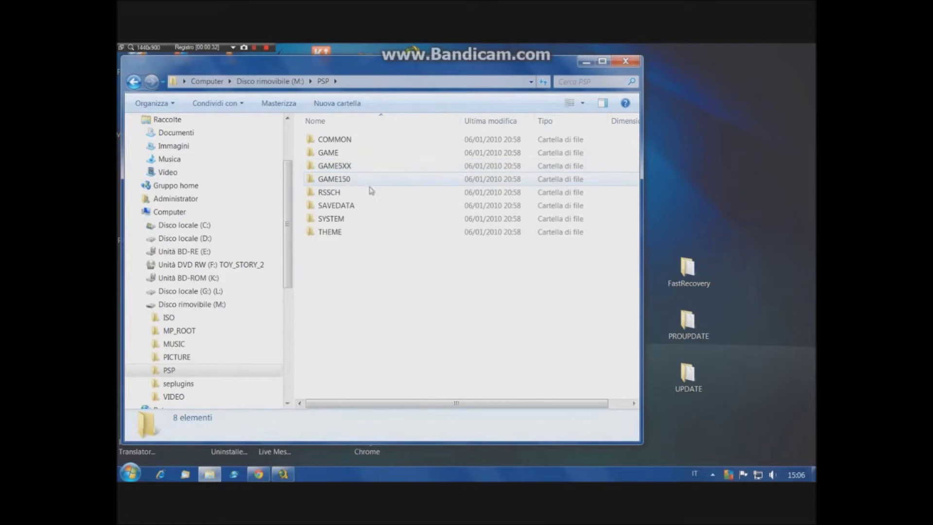
double_click(333, 154)
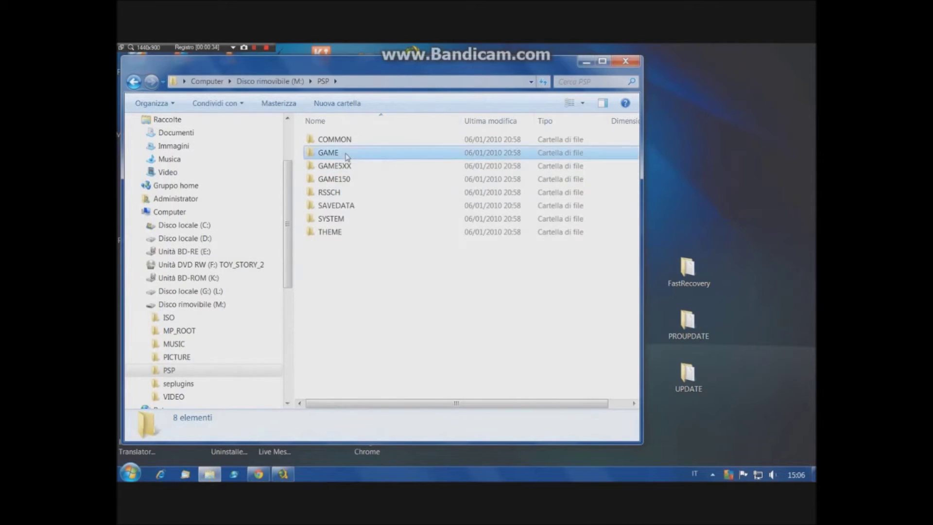
left_click_drag(373, 266, 343, 240)
left_click(340, 179)
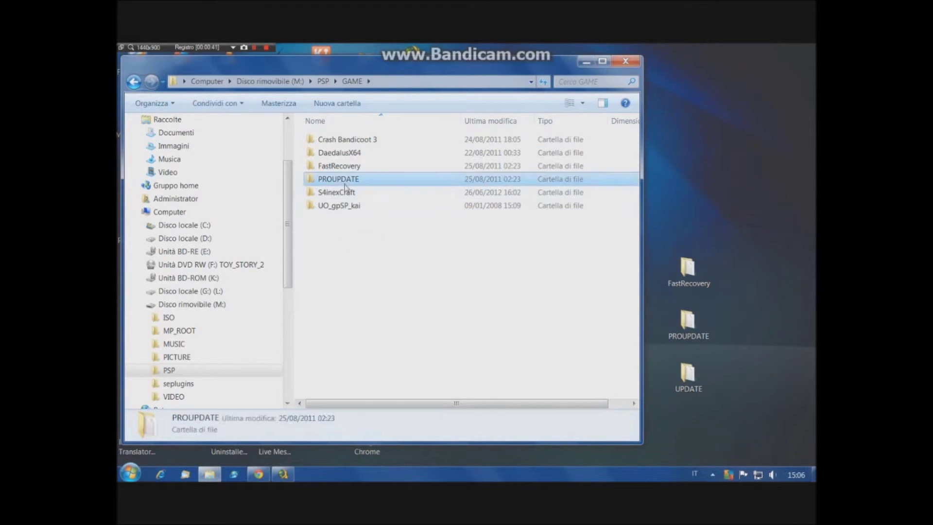
left_click(338, 169)
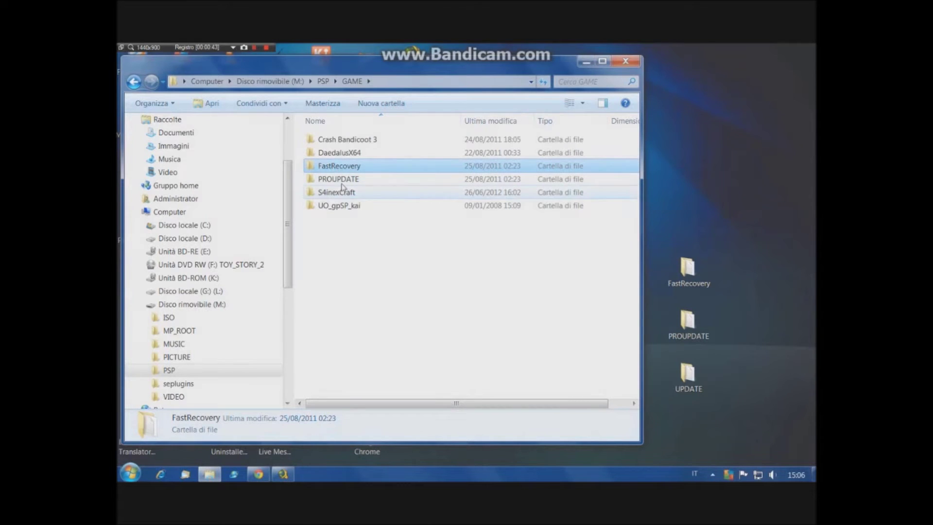
left_click(341, 178)
left_click(342, 169)
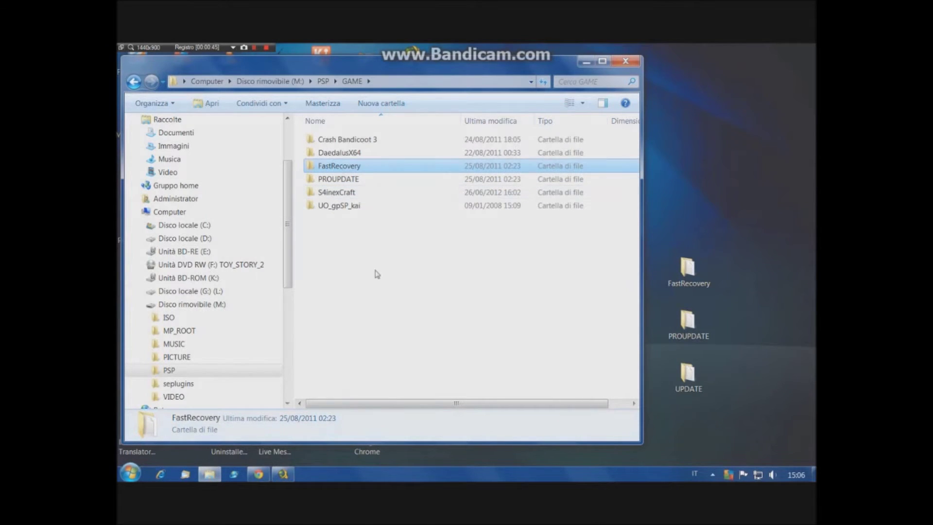
left_click(375, 271)
Copy the UPDATE folder from the desktop into the removable disk's PSP\GAME folder.
left_click_drag(684, 182, 690, 427)
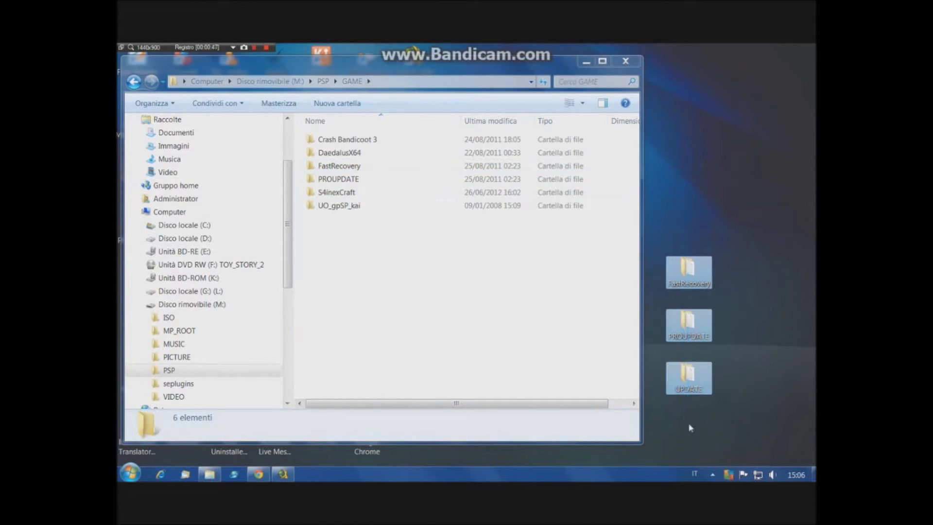
left_click_drag(697, 384, 387, 274)
left_click(704, 384)
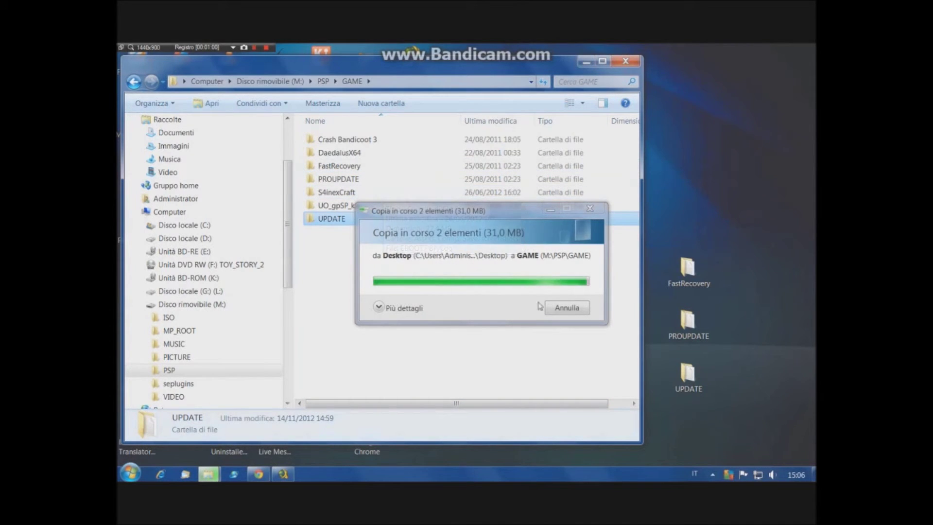
Check that GAME contains the FastRecovery, PROUPDATE and UPDATE folders, and close the removable disk's window.
left_click(332, 179)
left_click(337, 166, "ctrl")
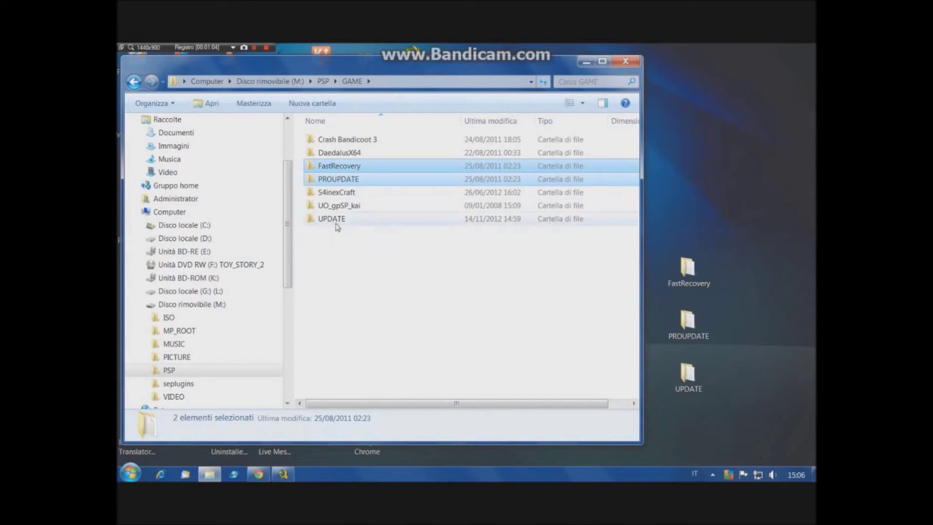
left_click(335, 219, "ctrl")
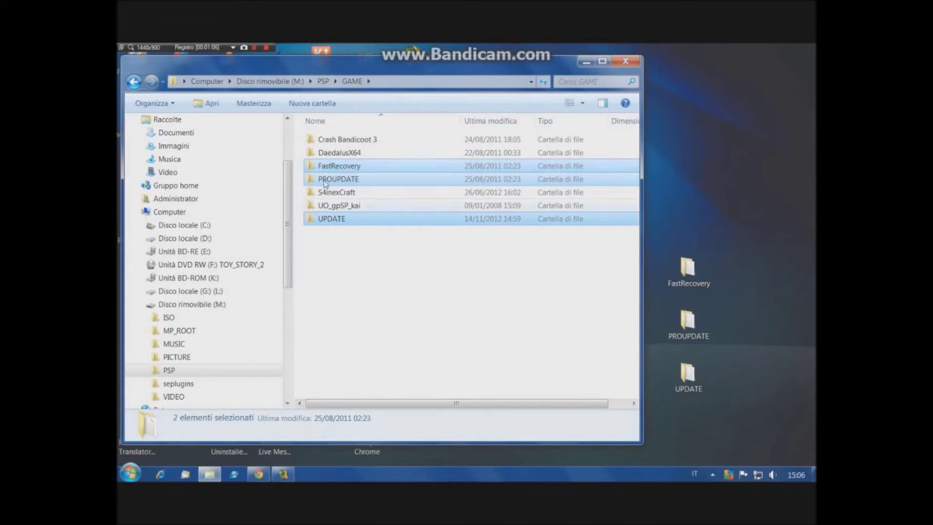
left_click(370, 264)
left_click(627, 63)
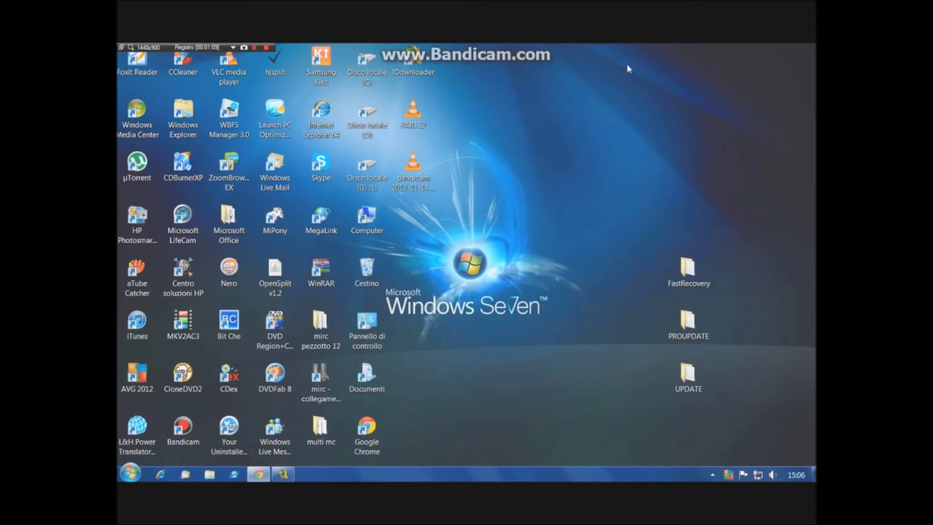